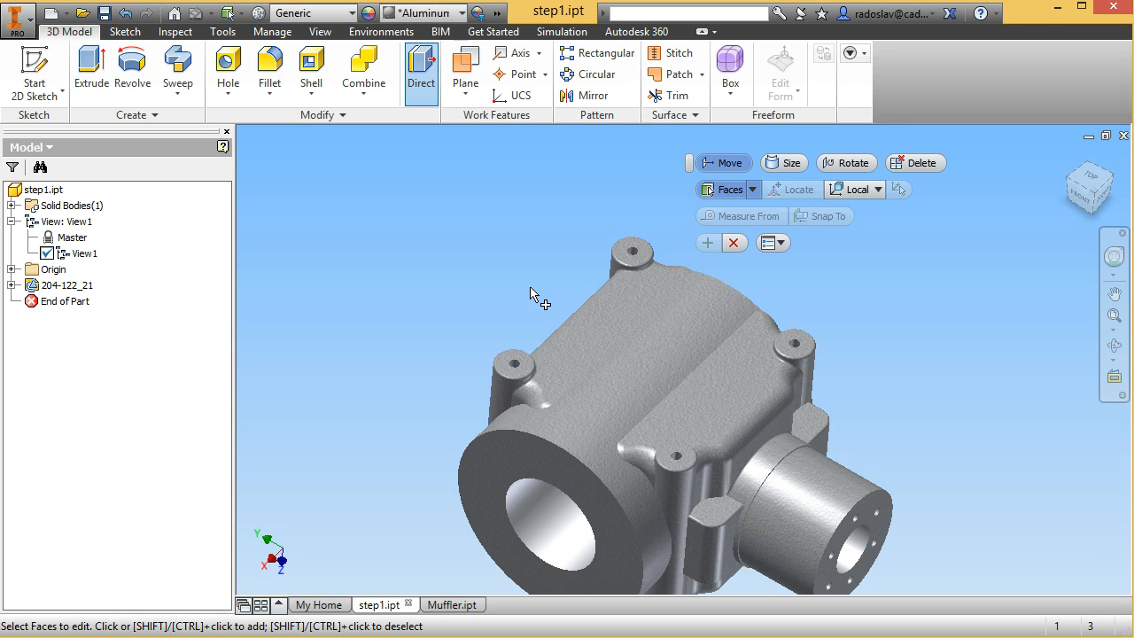
middle_drag(530, 289, 503, 286)
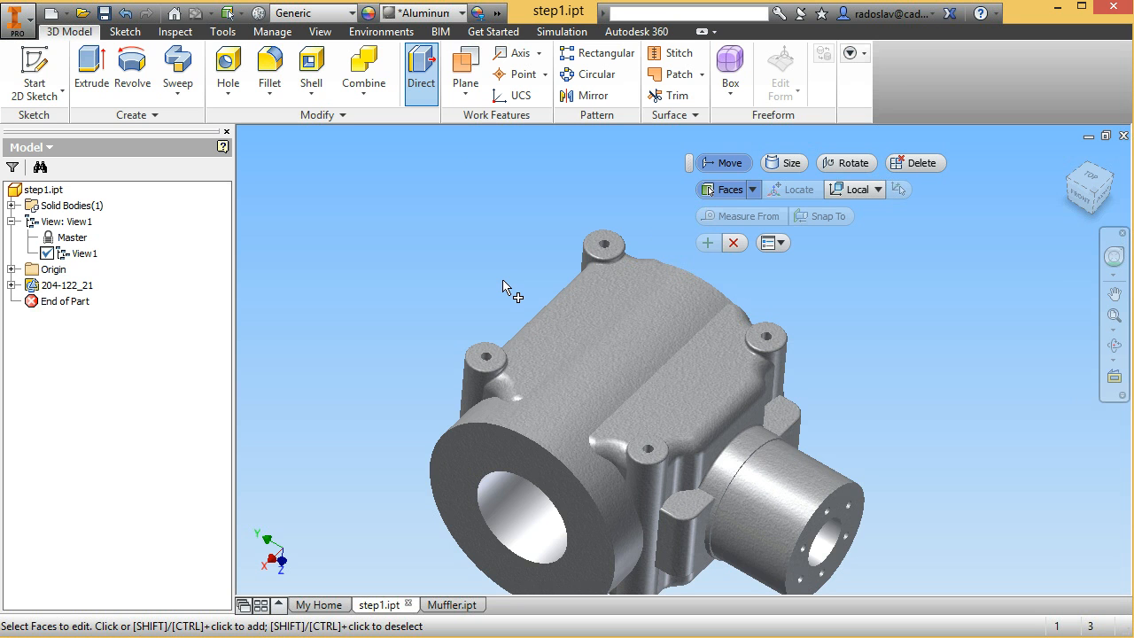
middle_drag(502, 286, 496, 296)
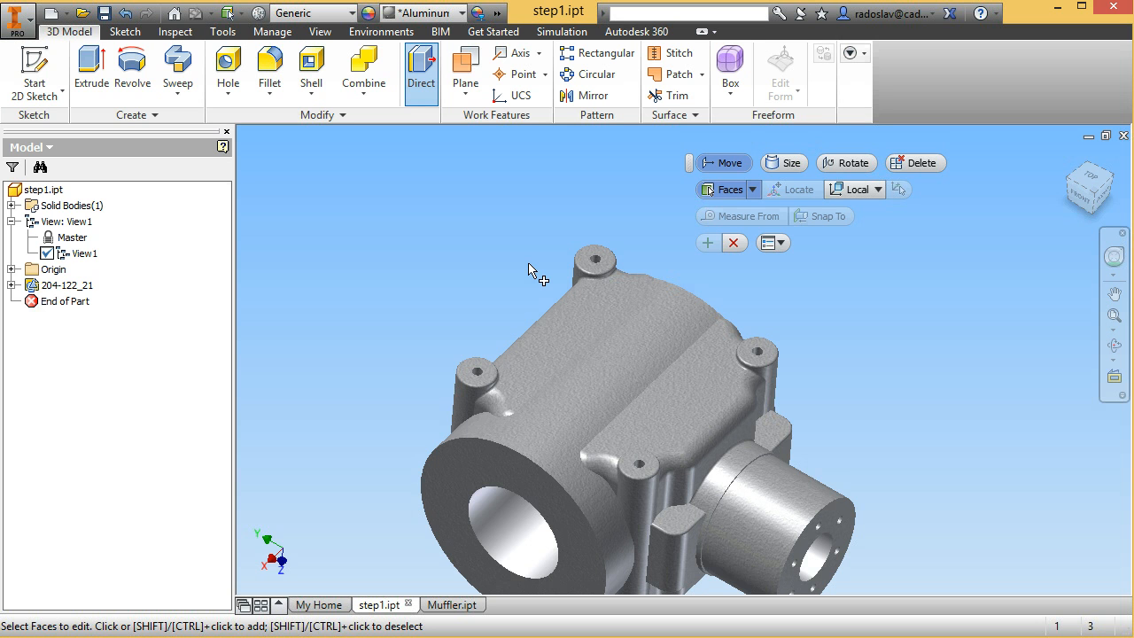
middle_drag(529, 269, 534, 259)
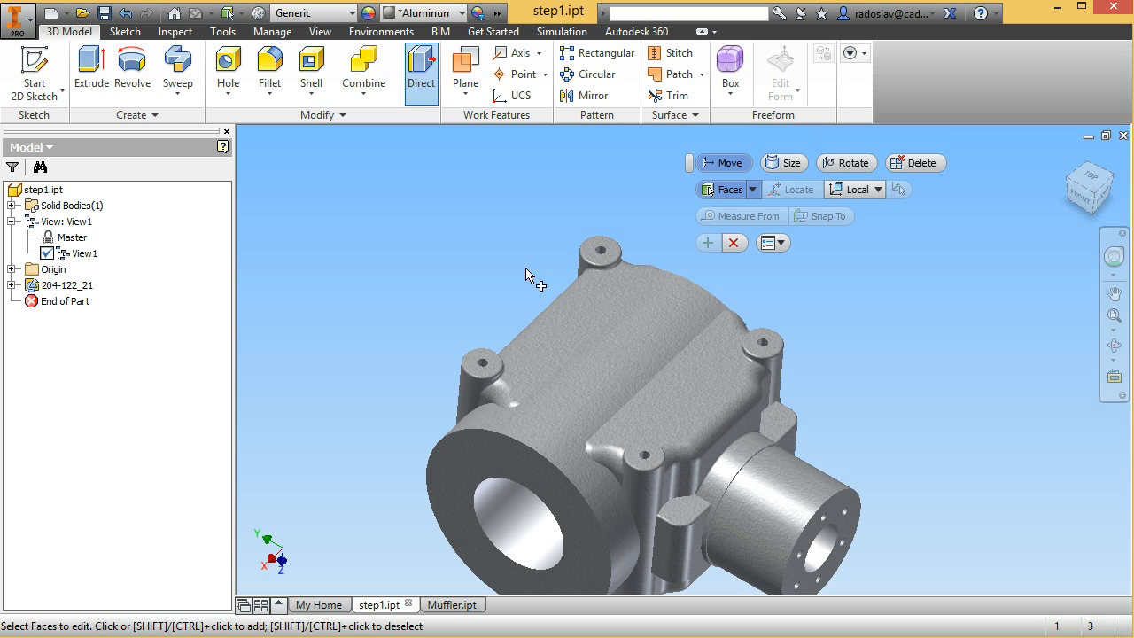
Move the top faces of the four corner posts upward by 30 mm with the Direct Edit Move operation.
scroll(457, 356, up, 3)
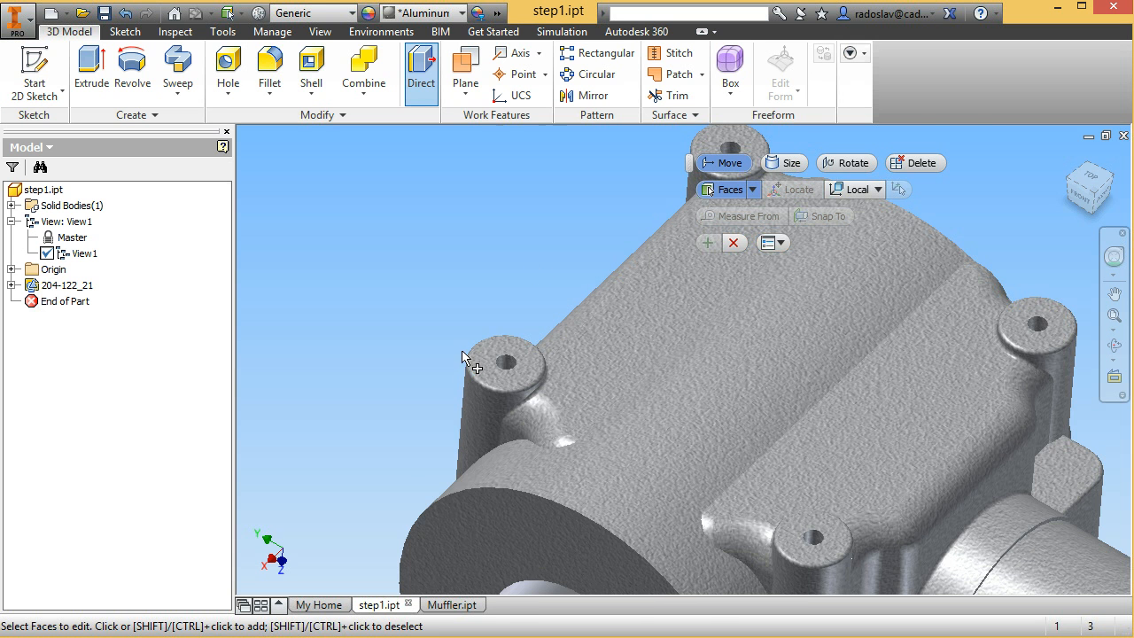
click(509, 359)
scroll(532, 310, down, 3)
click(669, 257)
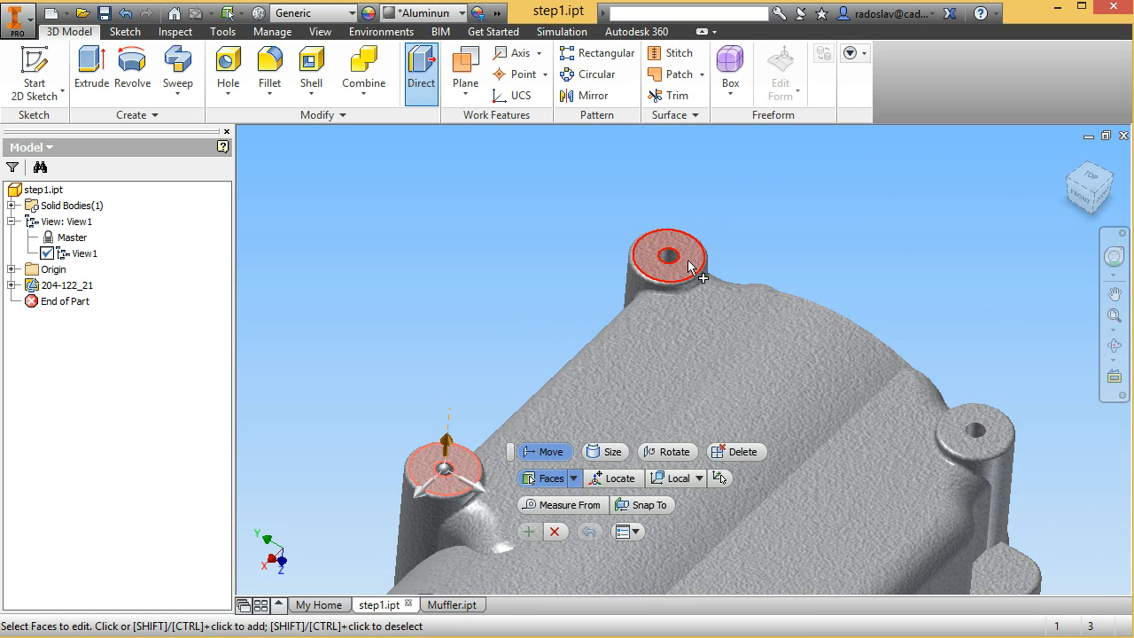
scroll(904, 337, up, 2)
click(907, 332)
middle_drag(727, 560, 779, 470)
click(781, 470)
key(F5)
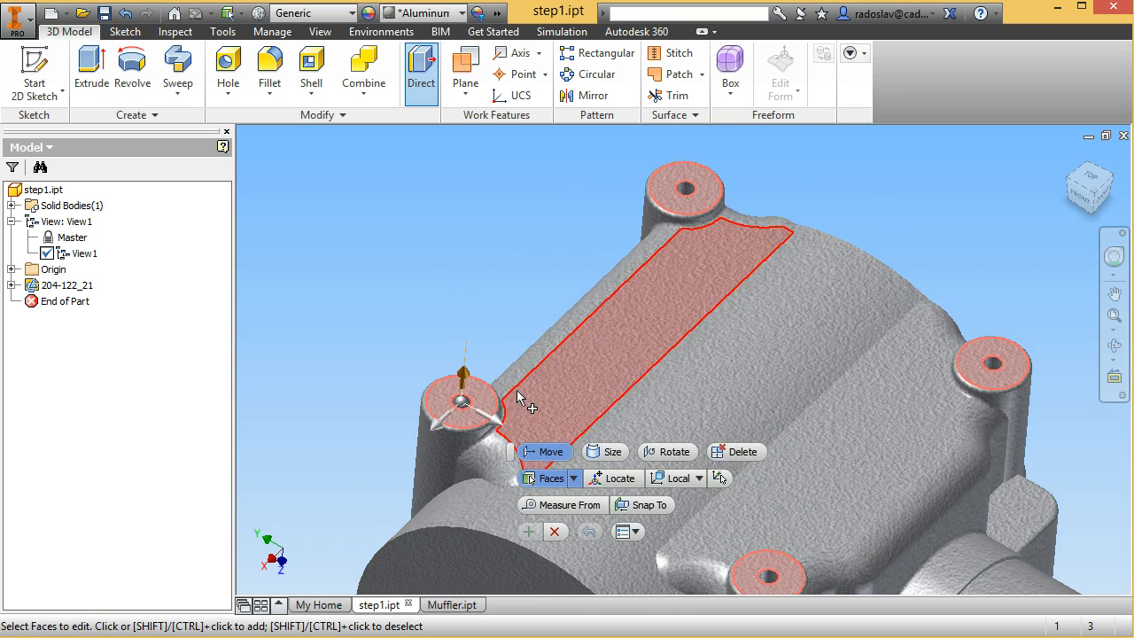
drag(475, 352, 486, 291)
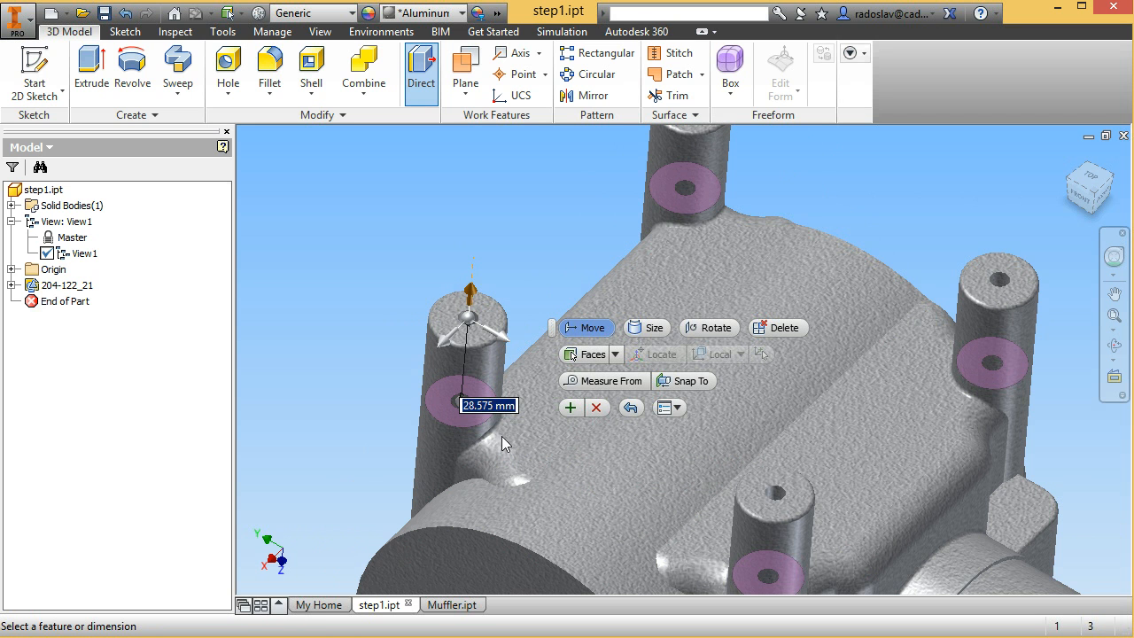
text(30)
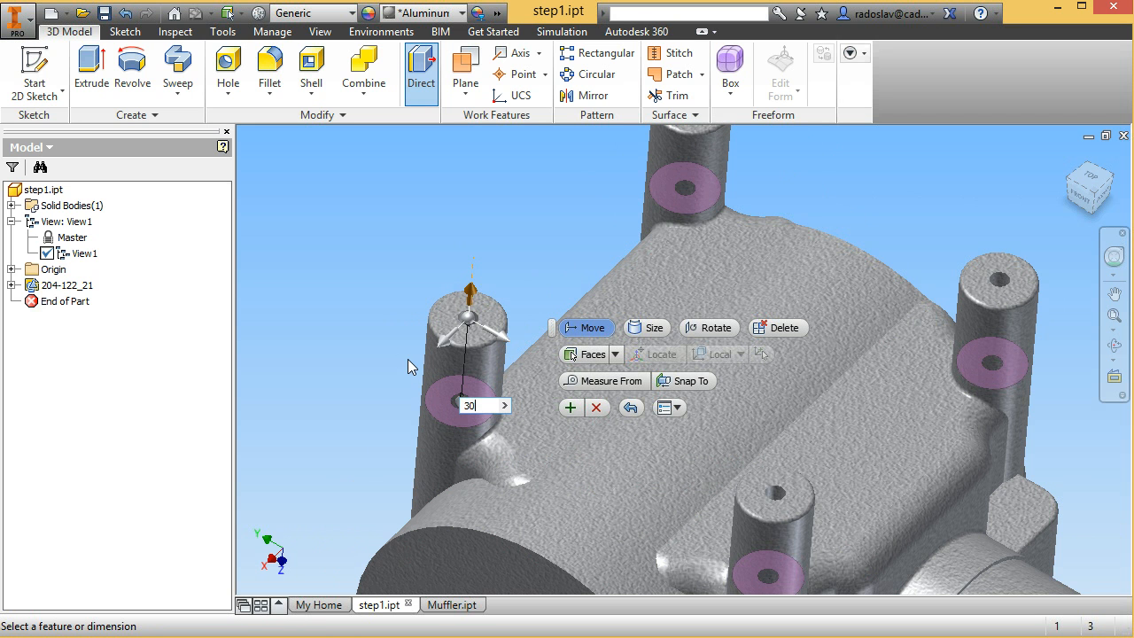
scroll(408, 359, up, 3)
scroll(499, 389, down, 4)
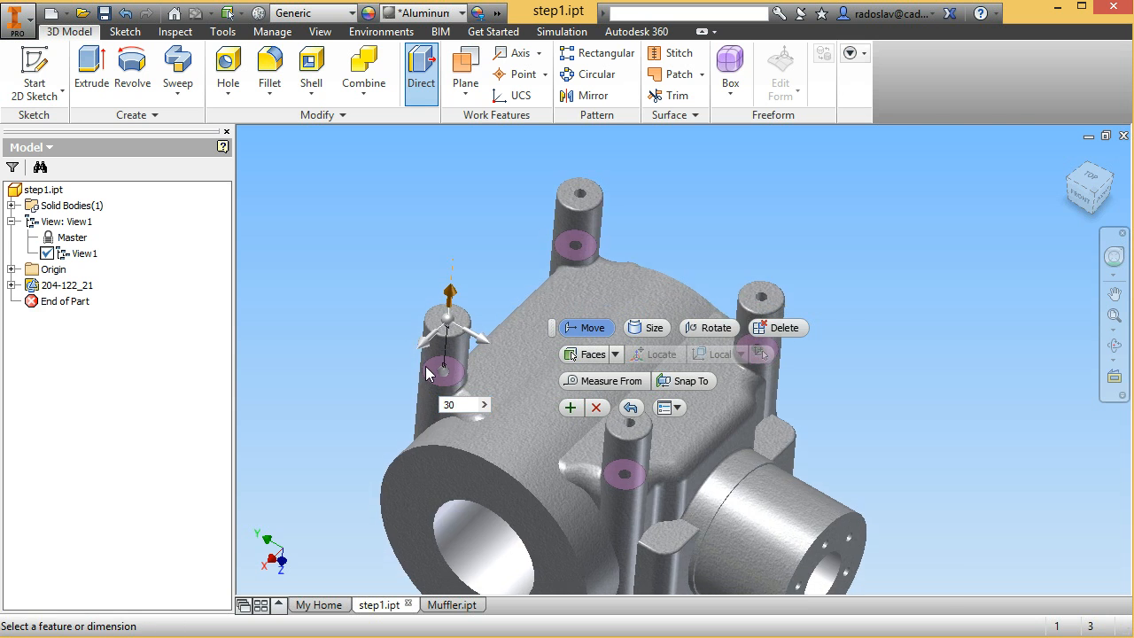
Measure the posts' move from the top face of the near side lug and apply it.
click(570, 409)
middle_drag(561, 453, 421, 272)
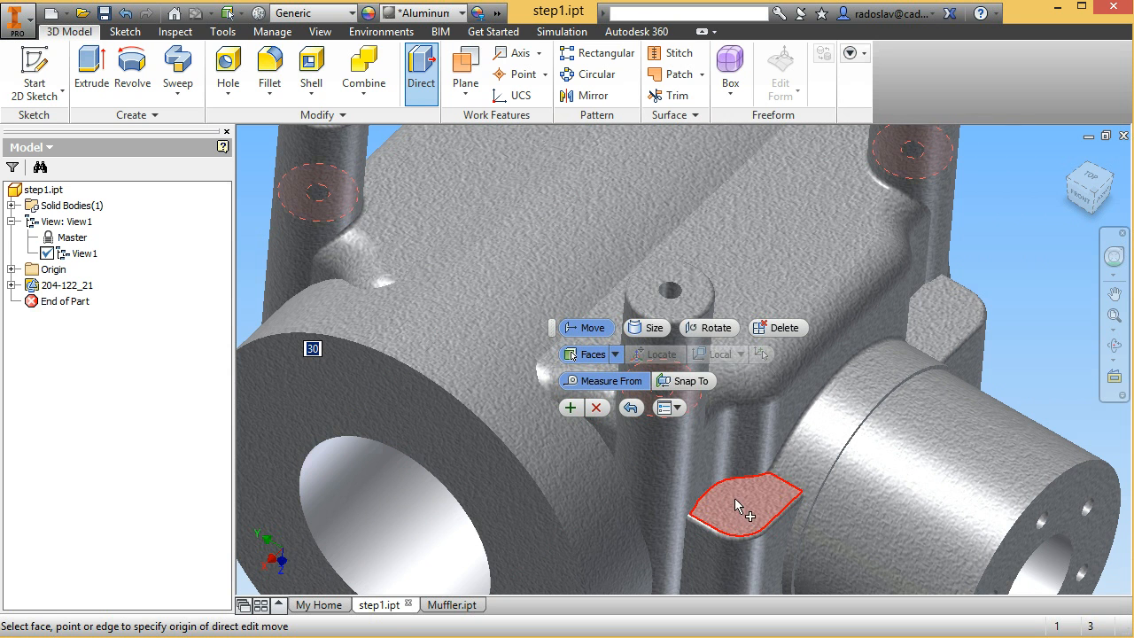
click(747, 517)
scroll(765, 514, down, 3)
middle_drag(673, 381, 585, 456)
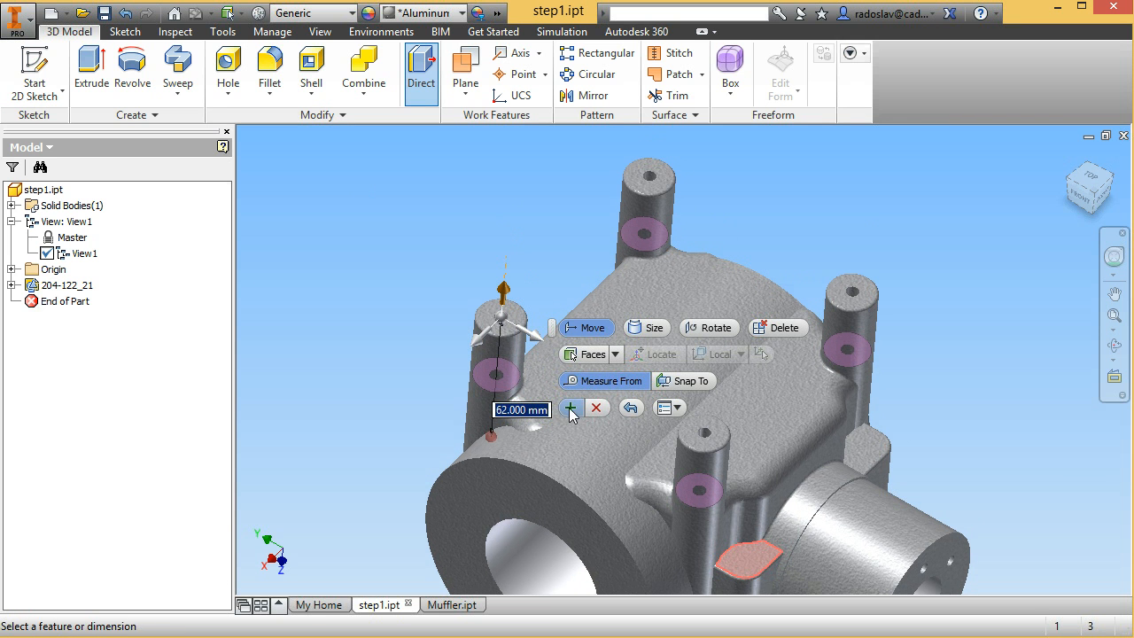
click(573, 413)
Move the outward-facing flat faces of both side lugs by snapping them to the adjacent shoulder of the cylindrical boss.
middle_drag(682, 443, 558, 327)
scroll(645, 479, up, 5)
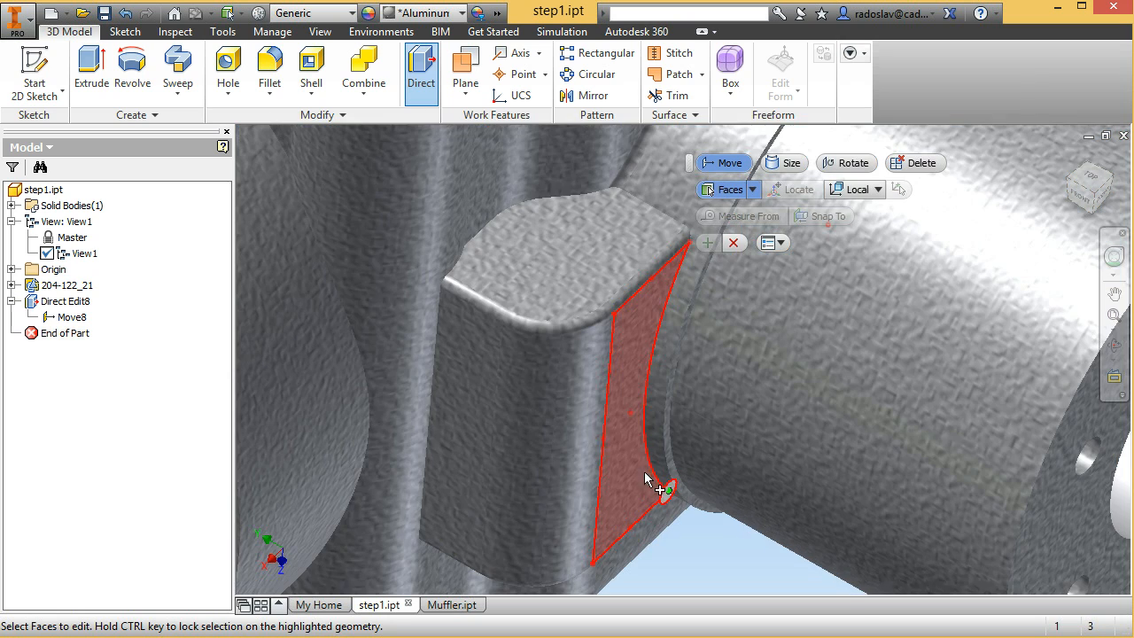
click(640, 388)
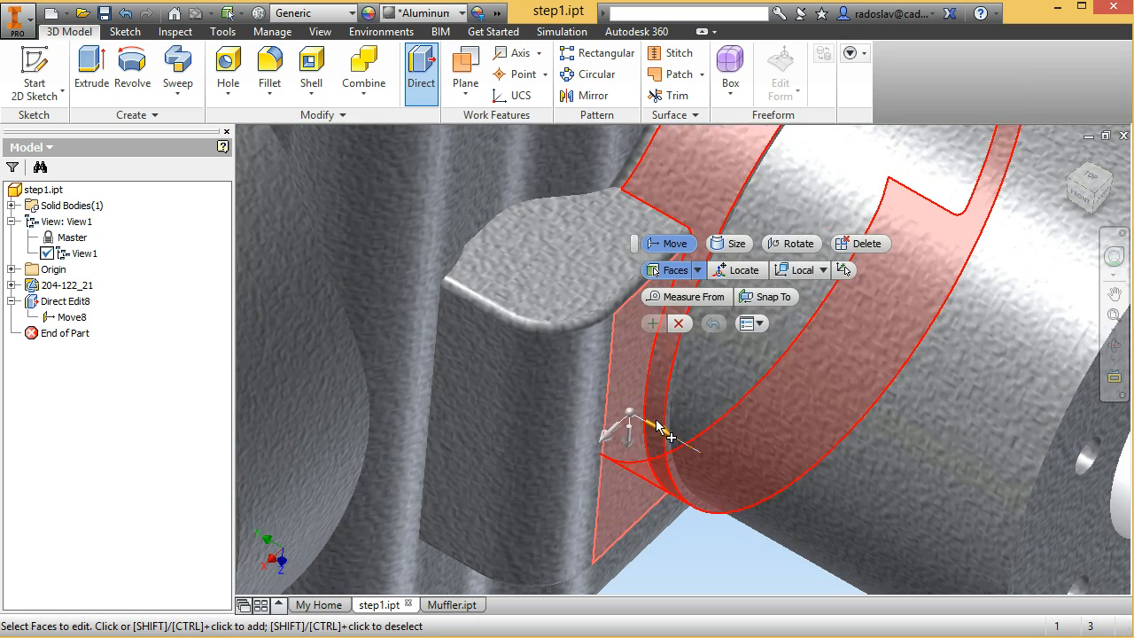
scroll(641, 389, down, 5)
click(1115, 350)
drag(779, 363, 723, 399)
right_click(724, 399)
click(768, 404)
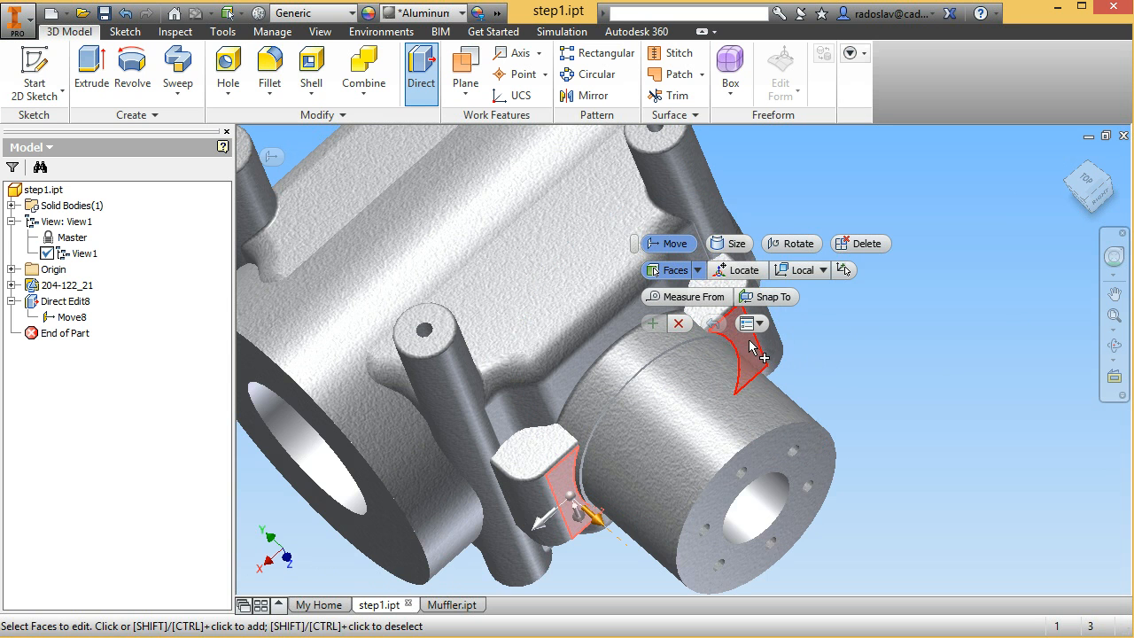
middle_drag(838, 402, 914, 406)
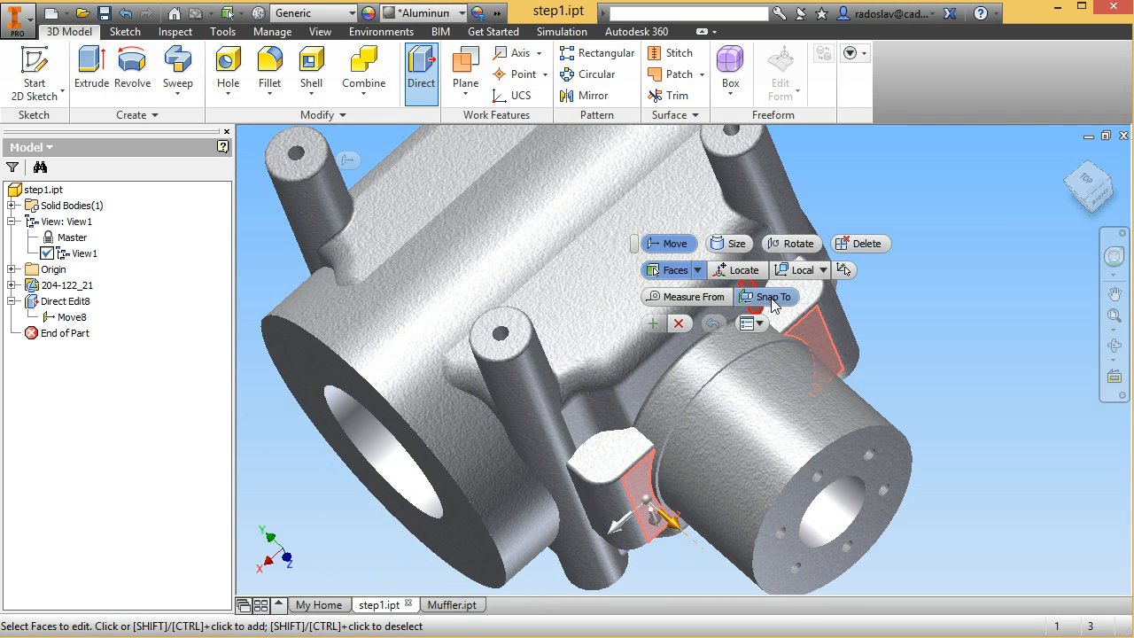
click(776, 301)
scroll(670, 468, up, 5)
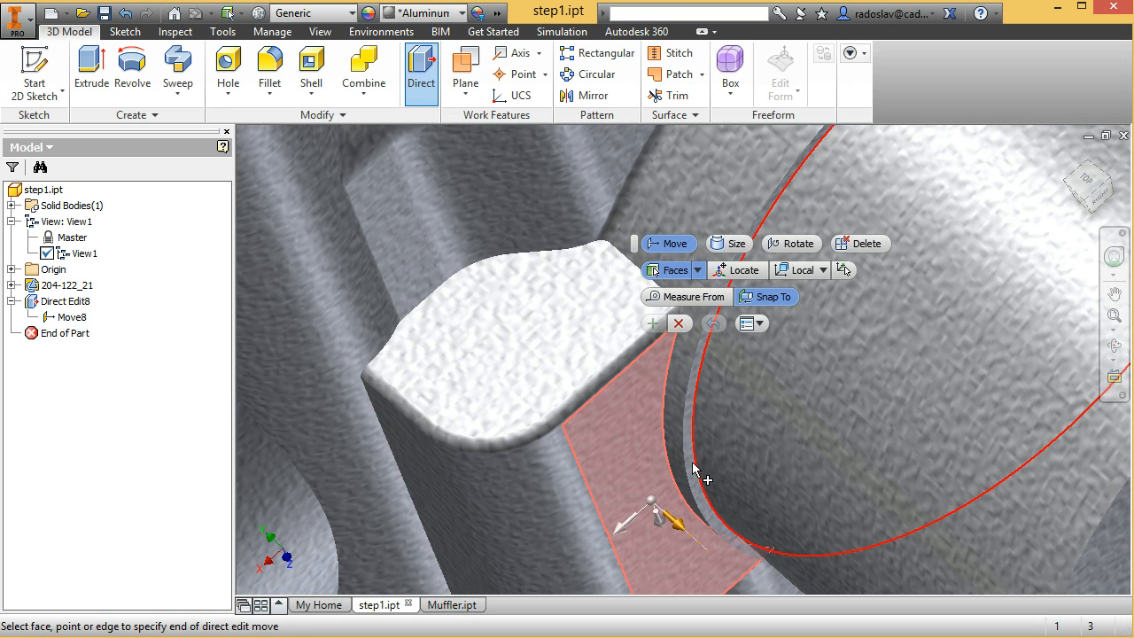
scroll(708, 468, up, 3)
click(716, 492)
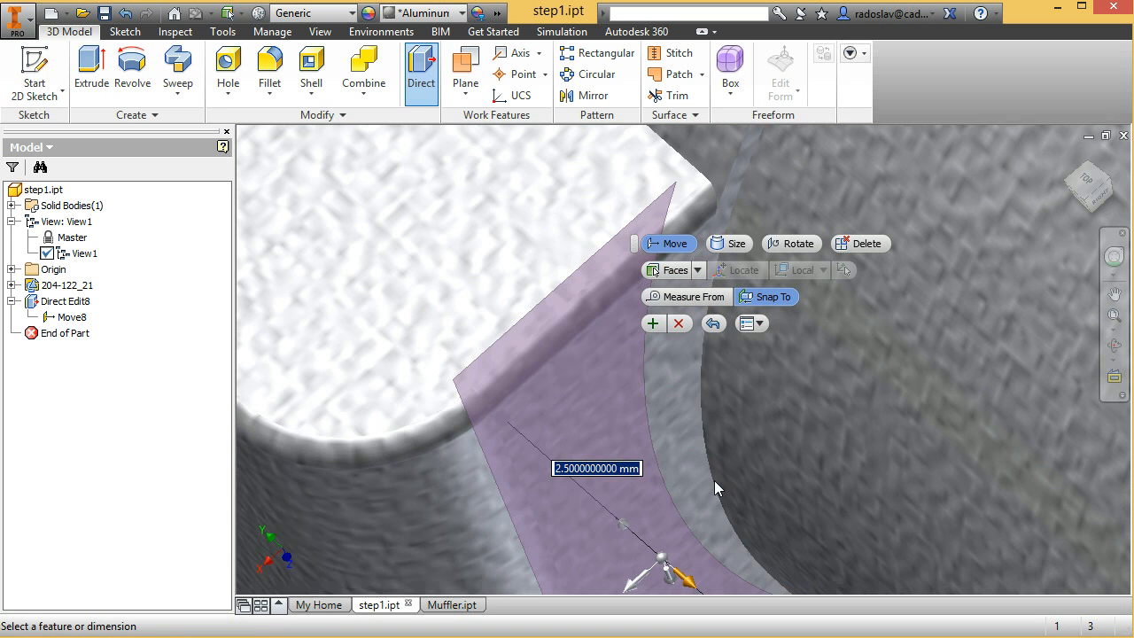
scroll(716, 489, down, 6)
click(654, 324)
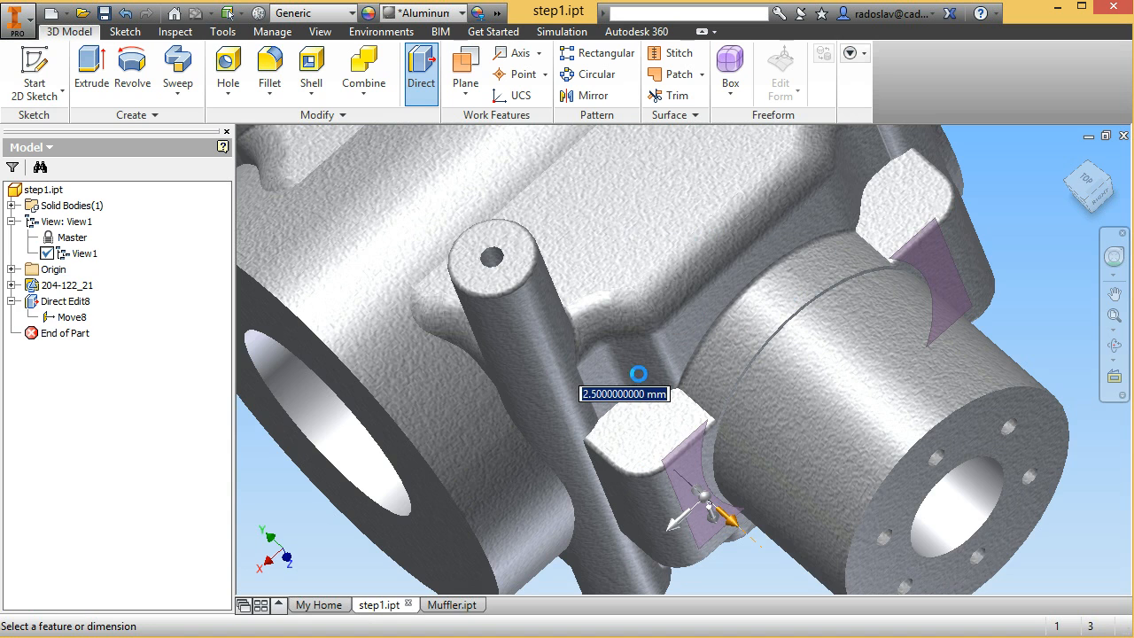
Resize the main bore through the large round flange to a 30 mm diameter and apply the change.
scroll(673, 372, down, 4)
middle_drag(688, 380, 683, 423)
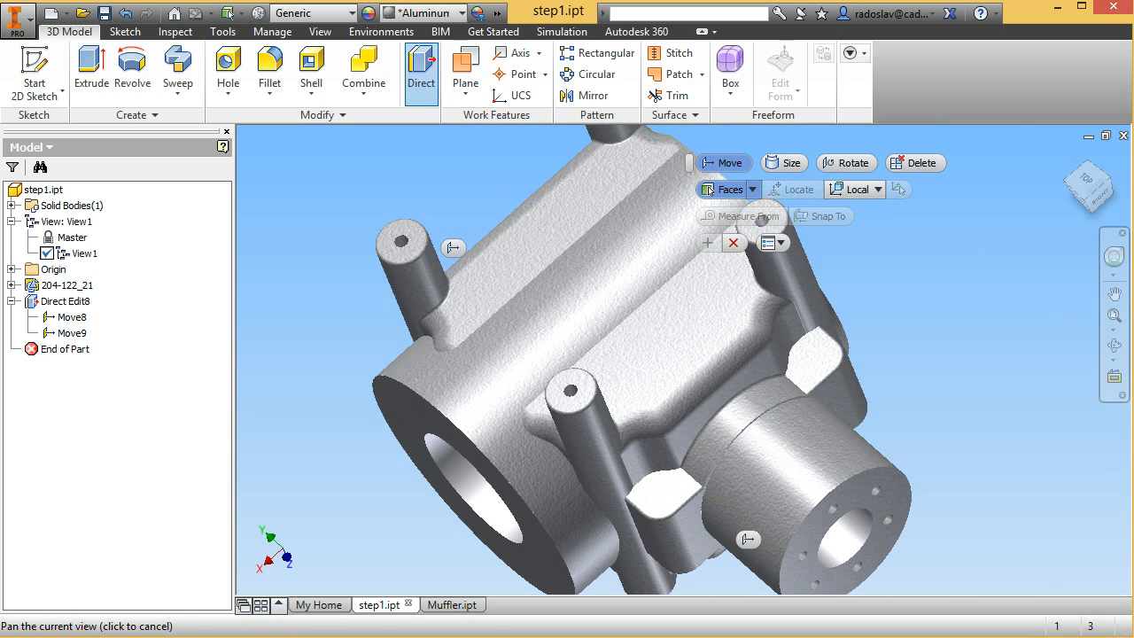
click(1113, 347)
drag(697, 399, 726, 371)
middle_drag(727, 371, 774, 363)
right_click(773, 363)
click(826, 351)
click(788, 166)
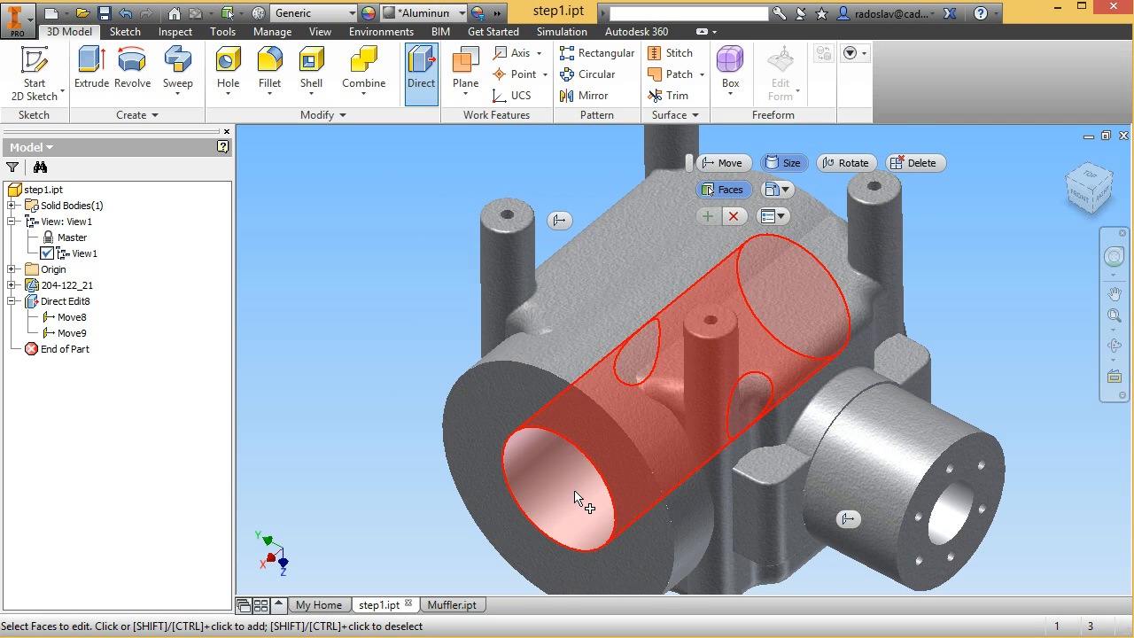
middle_drag(527, 517, 549, 472)
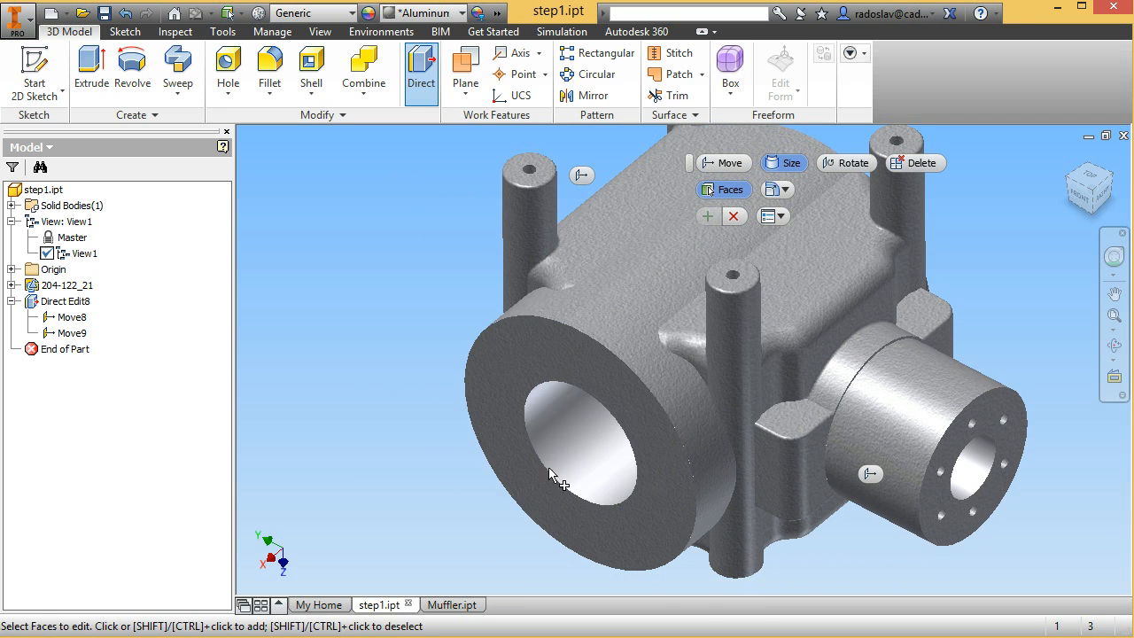
click(594, 481)
mouse_move(572, 451)
mouse_down()
mouse_move(601, 457)
mouse_move(567, 453)
mouse_up()
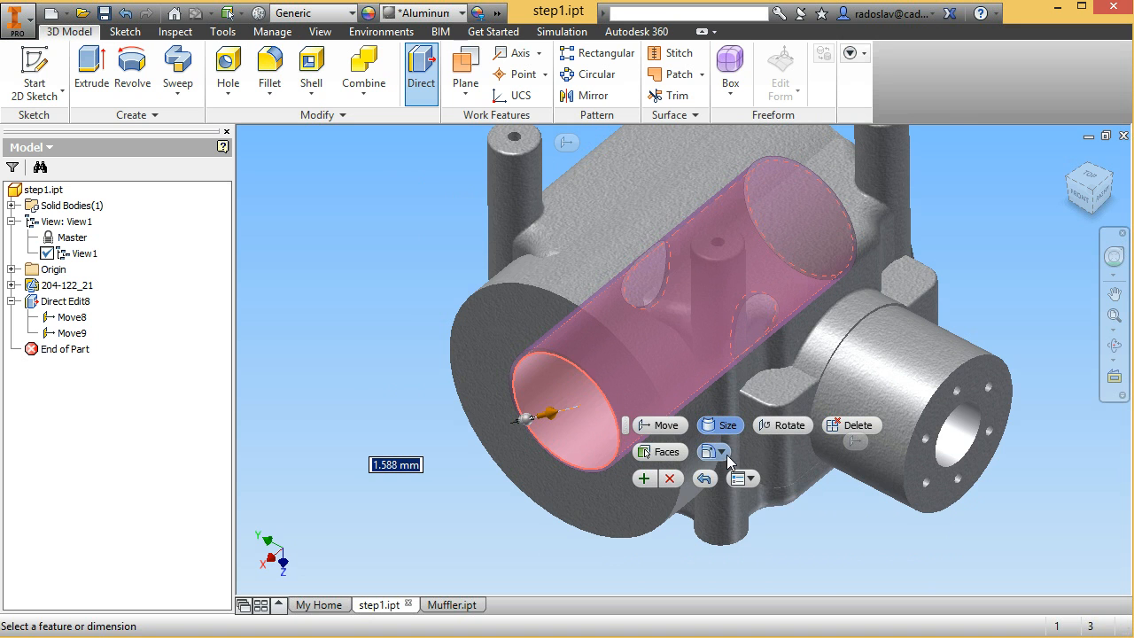
click(714, 452)
click(749, 494)
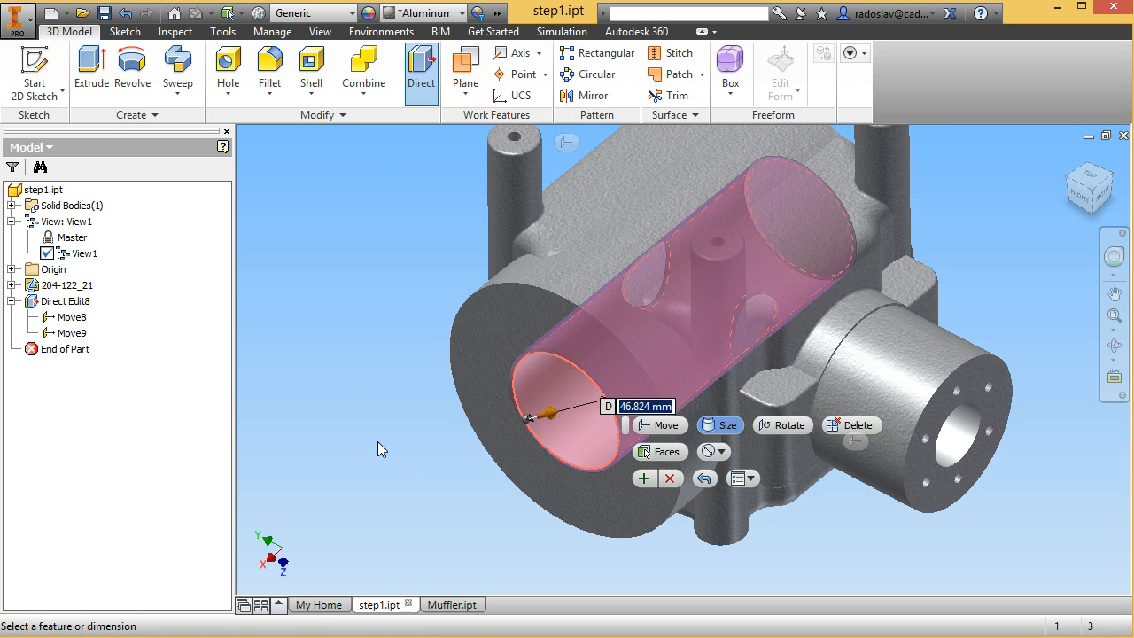
text(30)
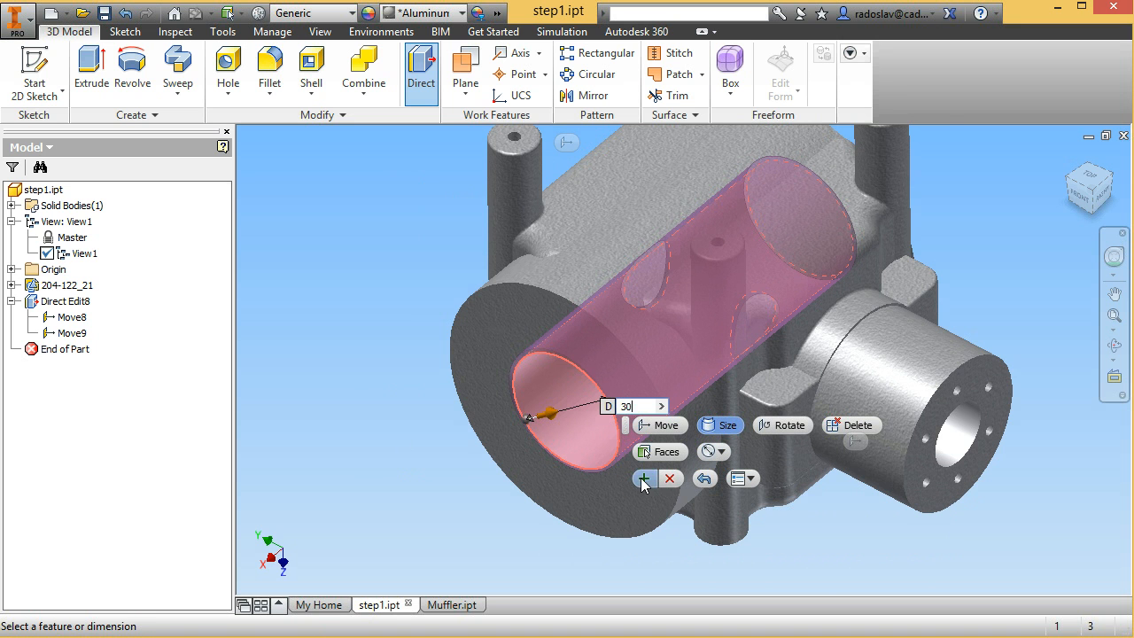
click(643, 479)
Select only the six small bolt-hole faces in the cylindrical boss for rotation, leaving out its outer, end and bore faces.
middle_drag(576, 435, 490, 481)
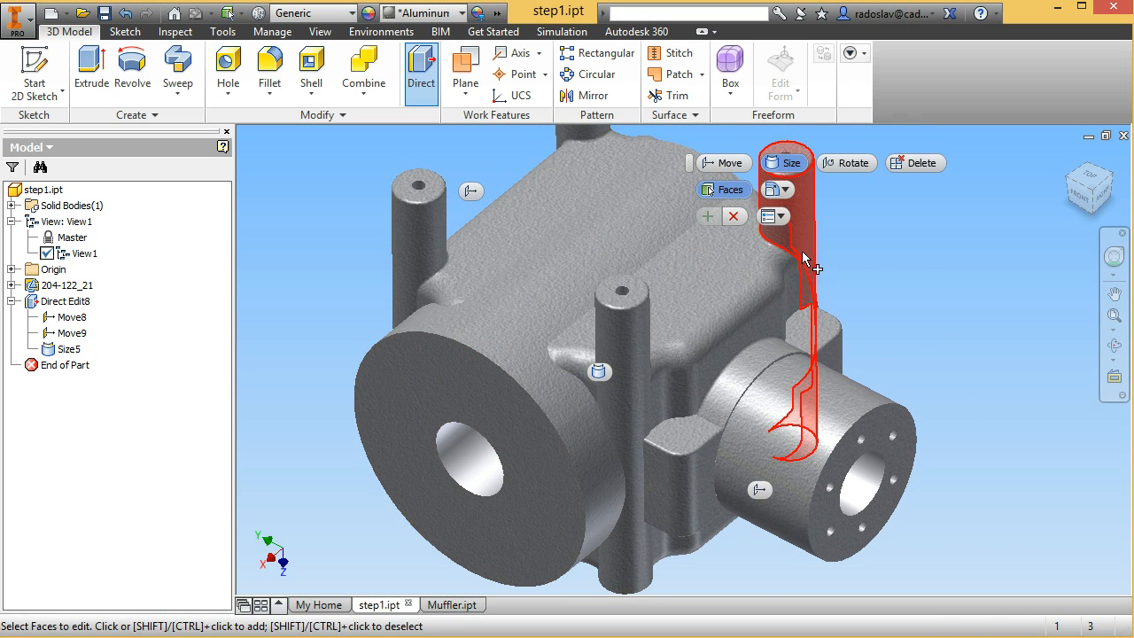
click(851, 164)
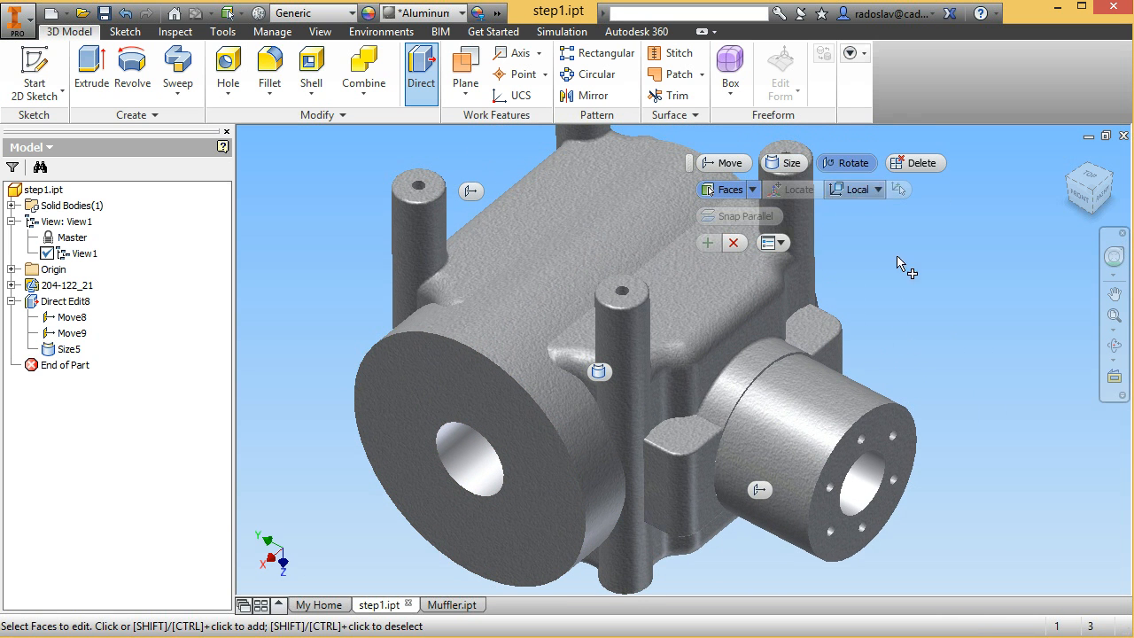
click(1080, 197)
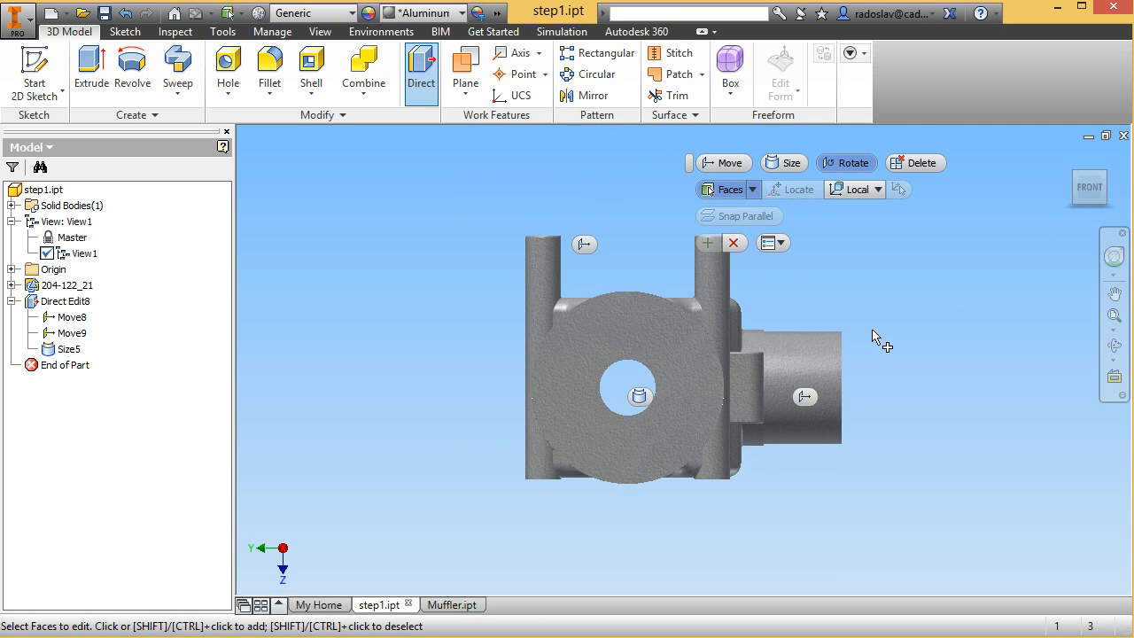
click(828, 443)
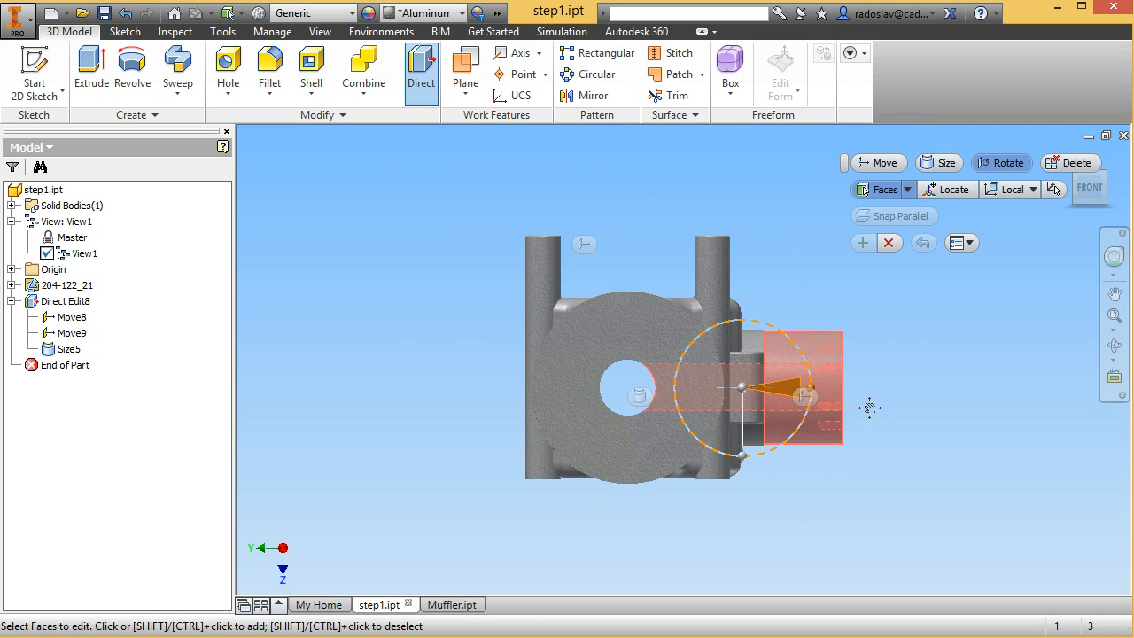
middle_drag(871, 406, 838, 440)
shift+middle_drag(779, 354, 679, 434)
right_click(688, 424)
click(756, 423)
scroll(719, 428, down, 3)
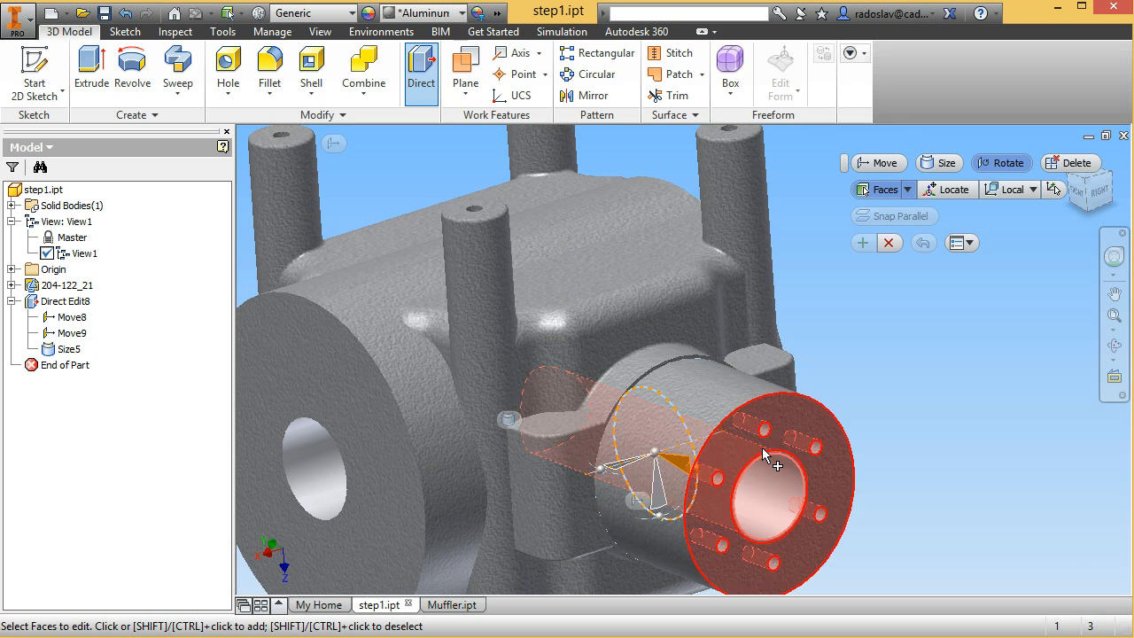
scroll(762, 465, down, 5)
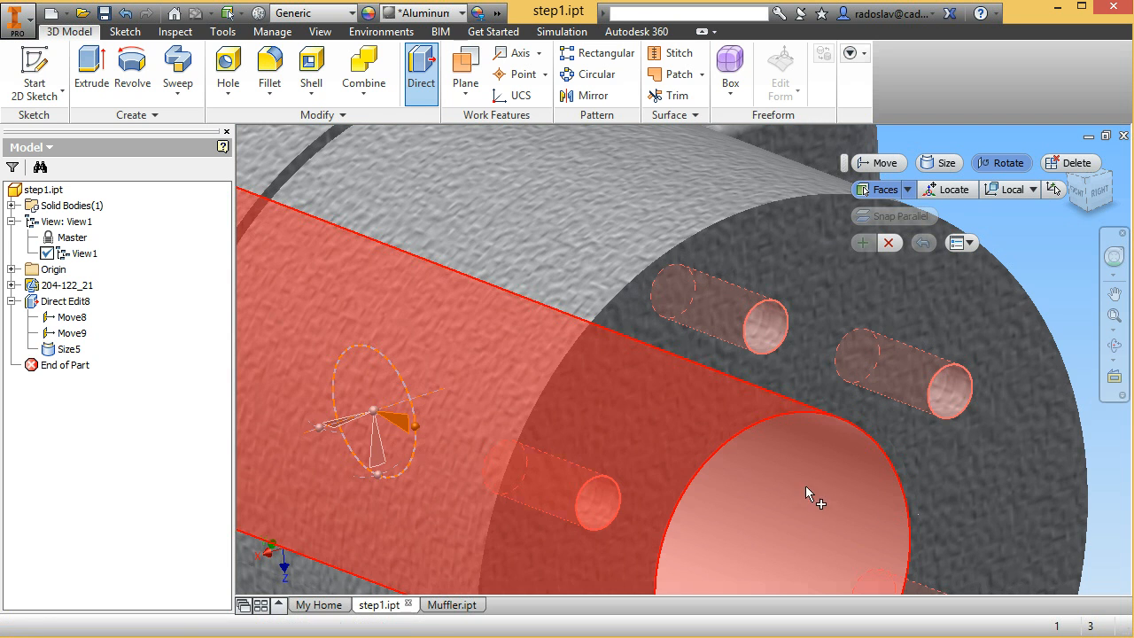
scroll(820, 494, up, 3)
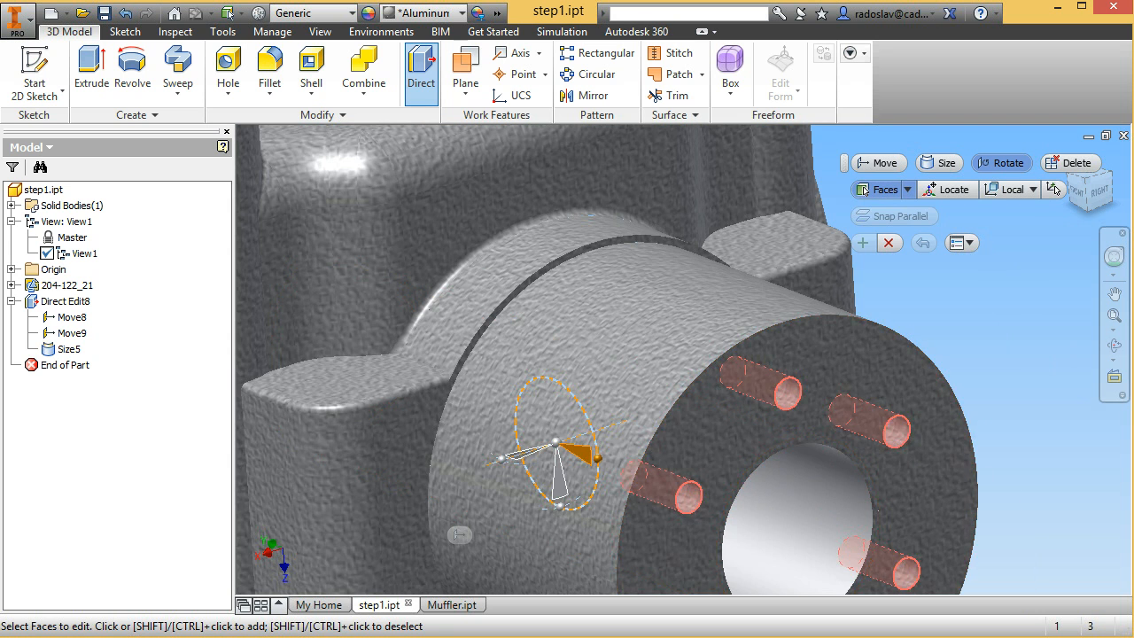
middle_drag(1018, 350, 1001, 324)
Relocate the rotation triad to the centre of the cylindrical boss's bore.
scroll(1000, 324, up, 3)
click(954, 189)
middle_drag(905, 436, 901, 454)
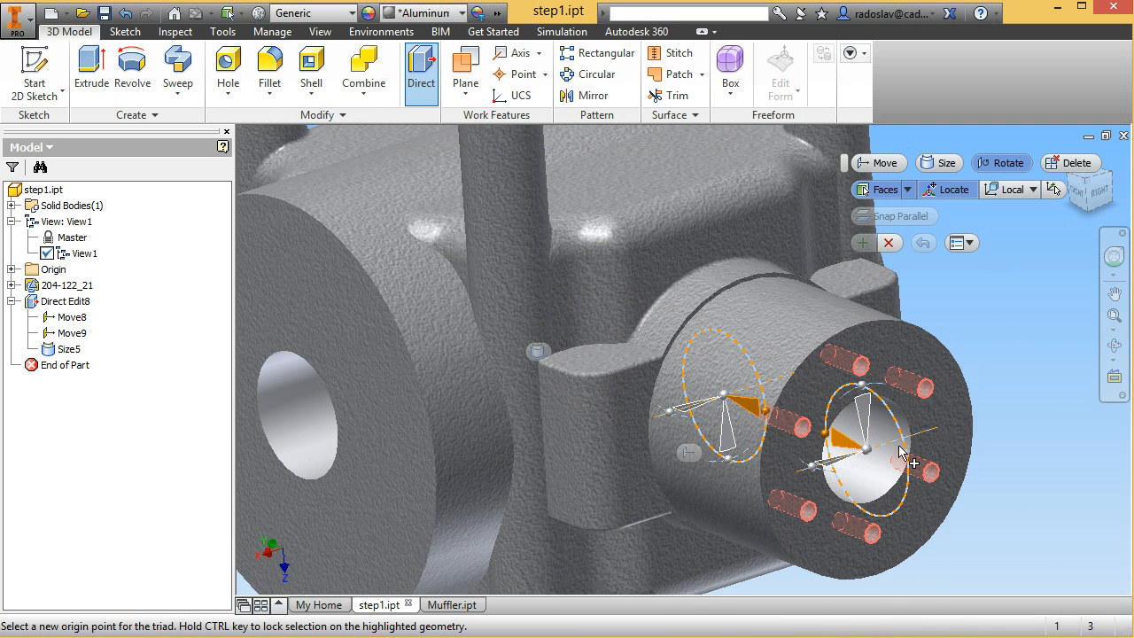
click(889, 450)
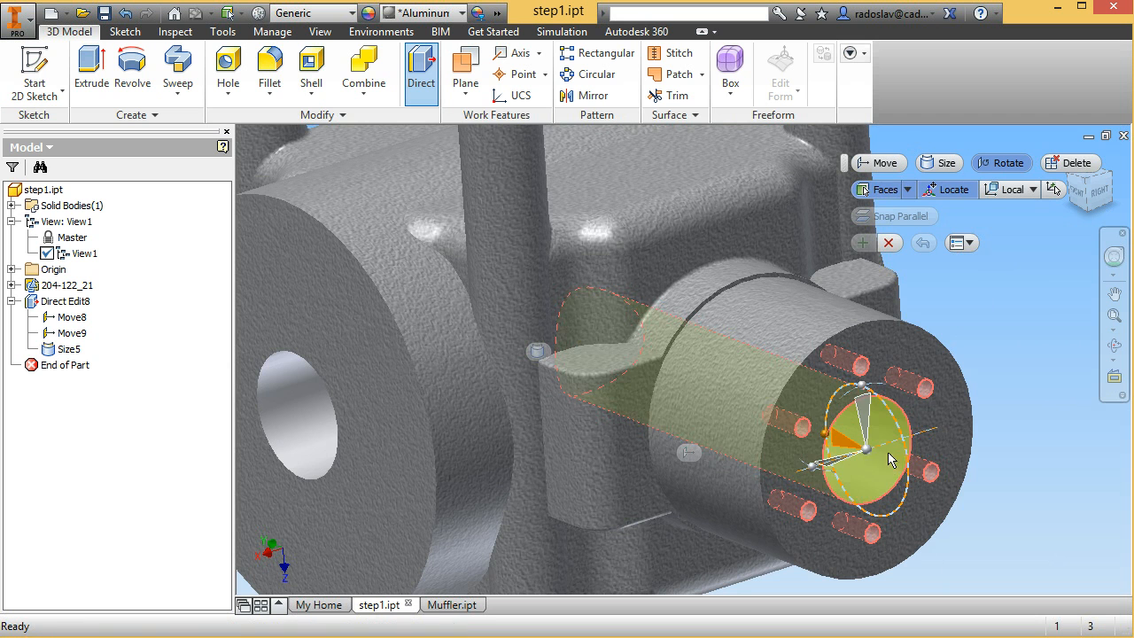
Rotate the six selected bolt-hole faces by 45 degrees about the boss's bore axis and apply the change.
scroll(877, 453, down, 3)
scroll(875, 453, down, 2)
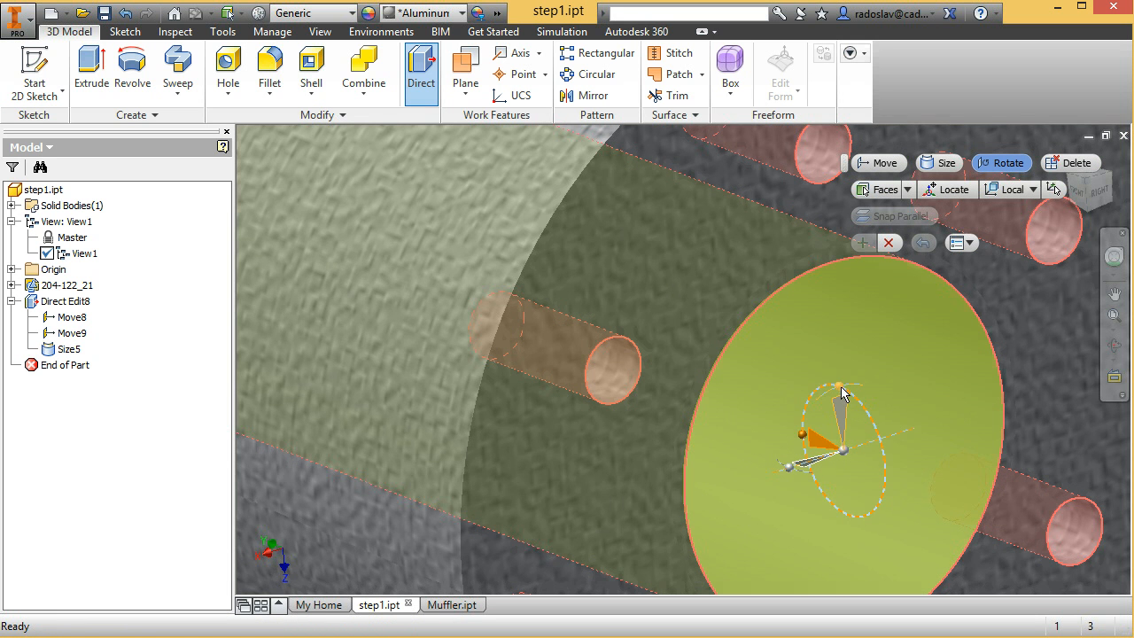
drag(839, 394, 810, 413)
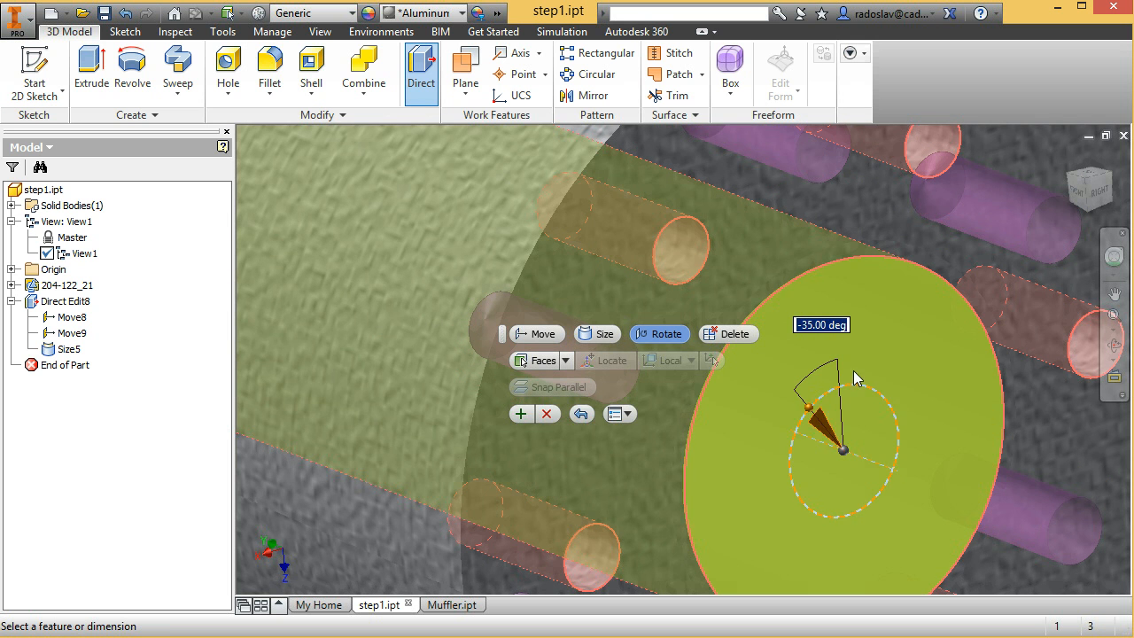
scroll(846, 382, up, 3)
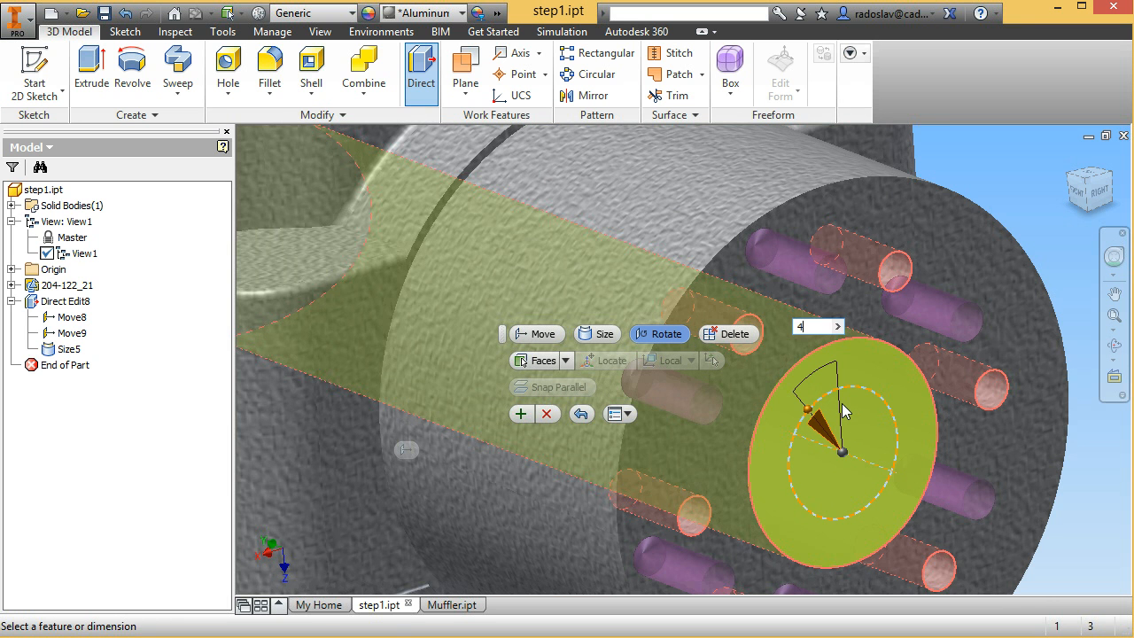
click(525, 418)
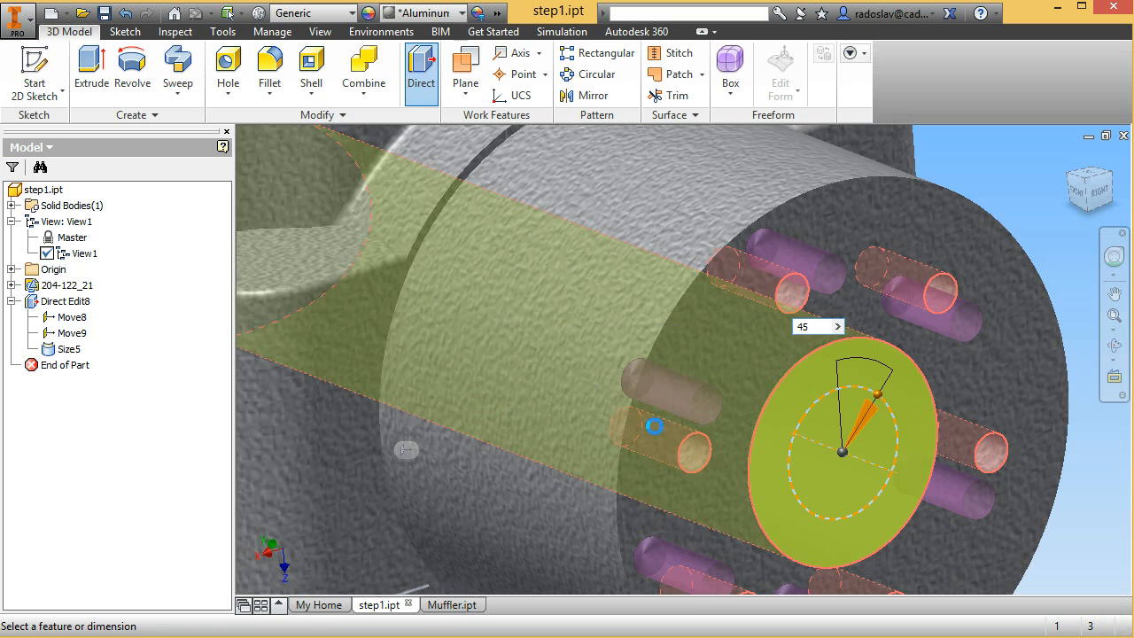
Examine the rotated bolt holes and the four upright cylindrical posts on the housing.
scroll(658, 427, up, 4)
middle_drag(667, 436, 734, 562)
middle_drag(774, 405, 771, 469)
middle_drag(854, 395, 888, 416)
click(1114, 346)
drag(747, 362, 765, 373)
middle_drag(764, 373, 839, 432)
right_click(762, 397)
click(816, 399)
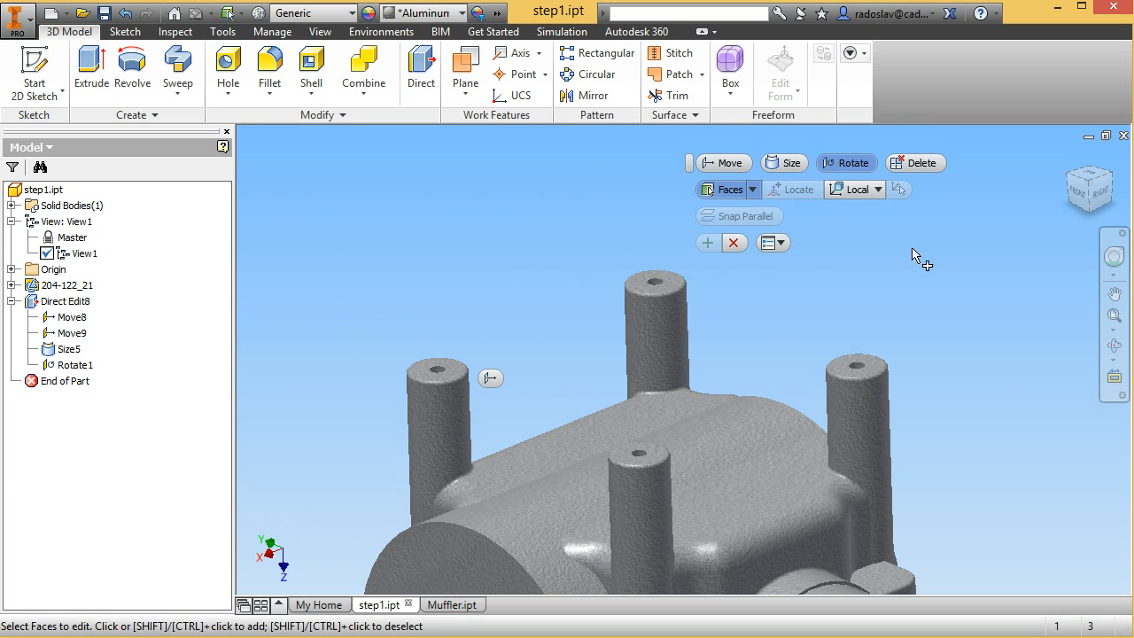
Delete the hole faces running through all four upright posts of the housing with Direct Edit.
click(919, 164)
middle_drag(784, 329, 832, 304)
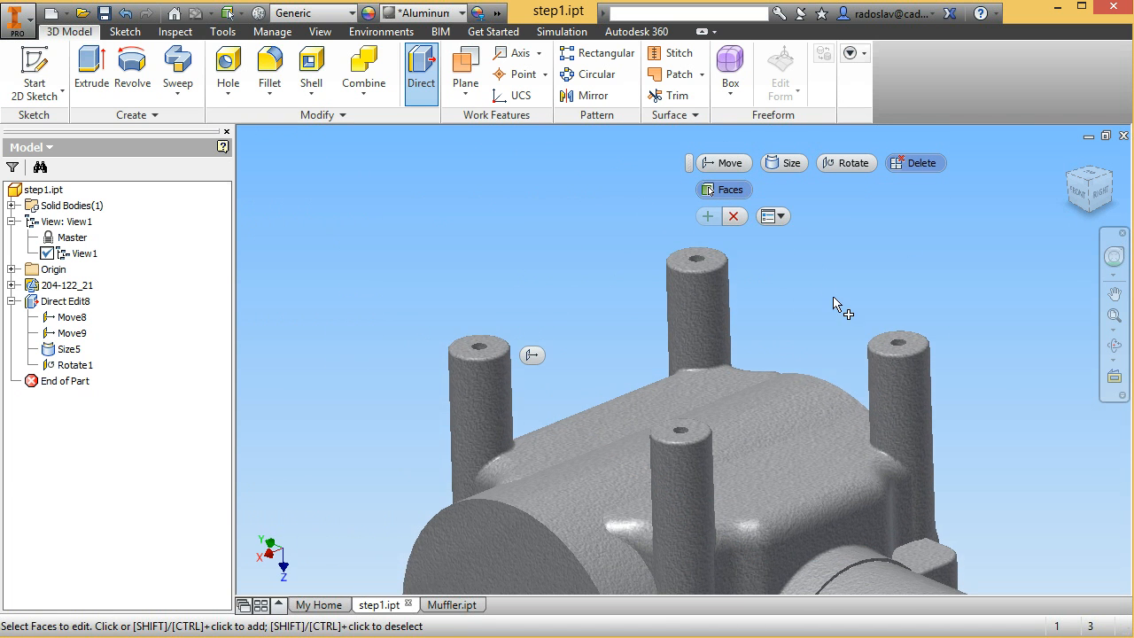
scroll(506, 354, up, 3)
click(462, 332)
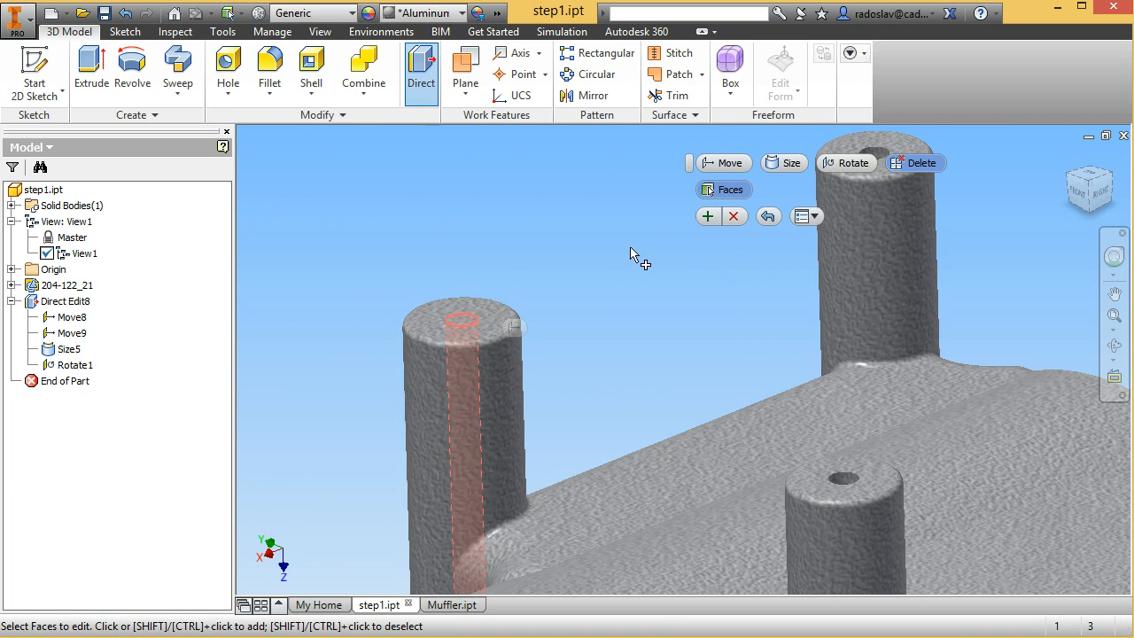
middle_drag(631, 255, 549, 336)
click(782, 246)
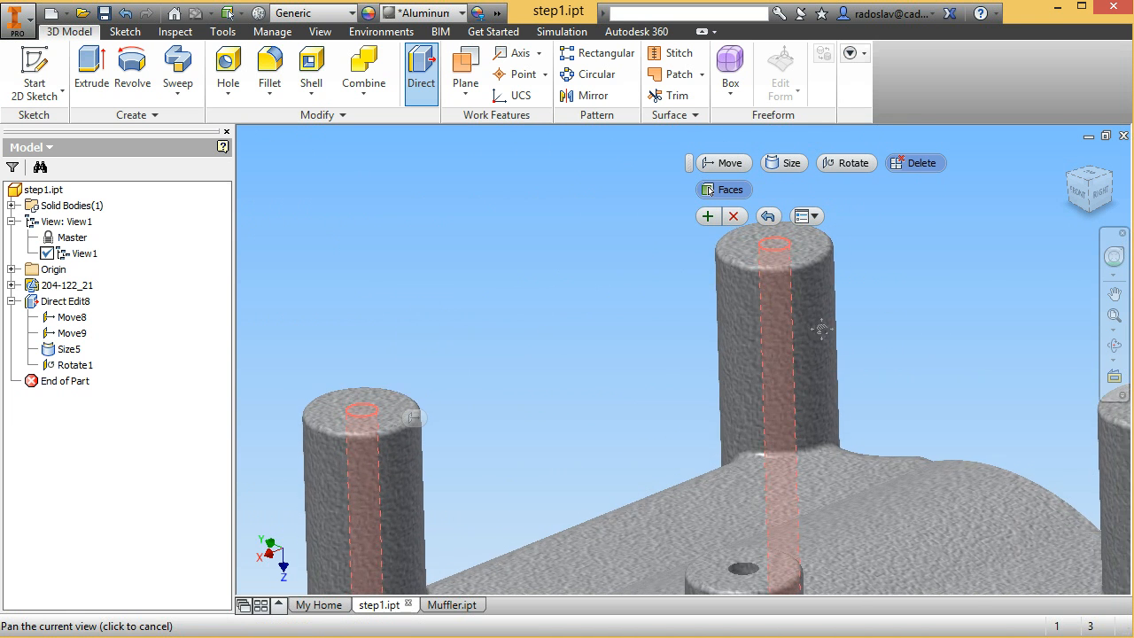
middle_drag(890, 325, 608, 296)
click(878, 372)
scroll(705, 356, down, 3)
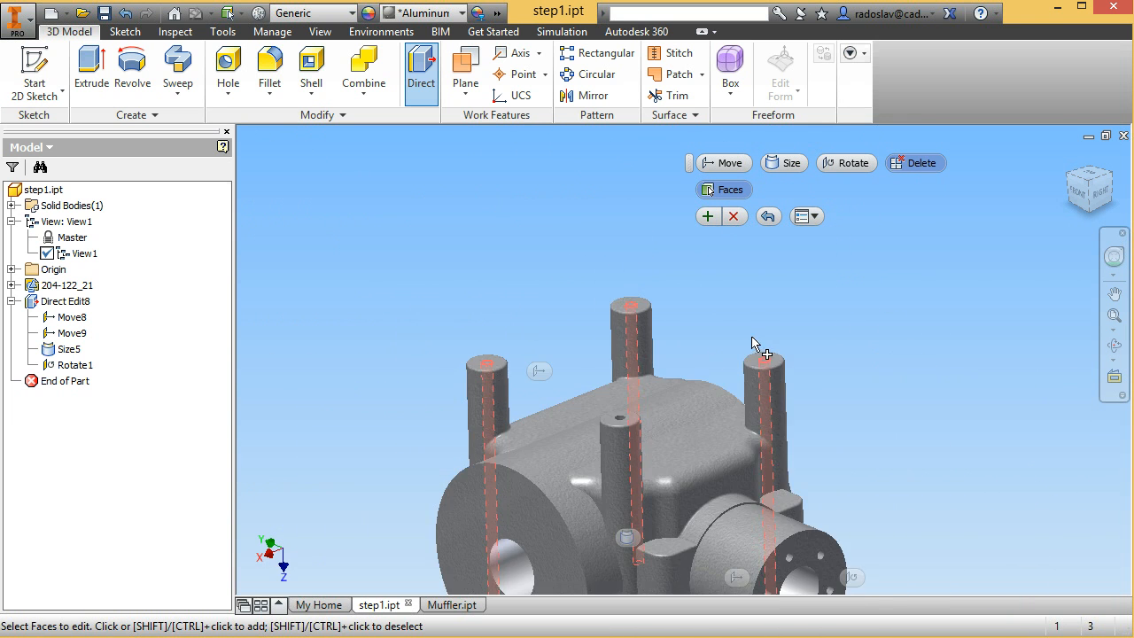
scroll(679, 393, up, 5)
click(666, 387)
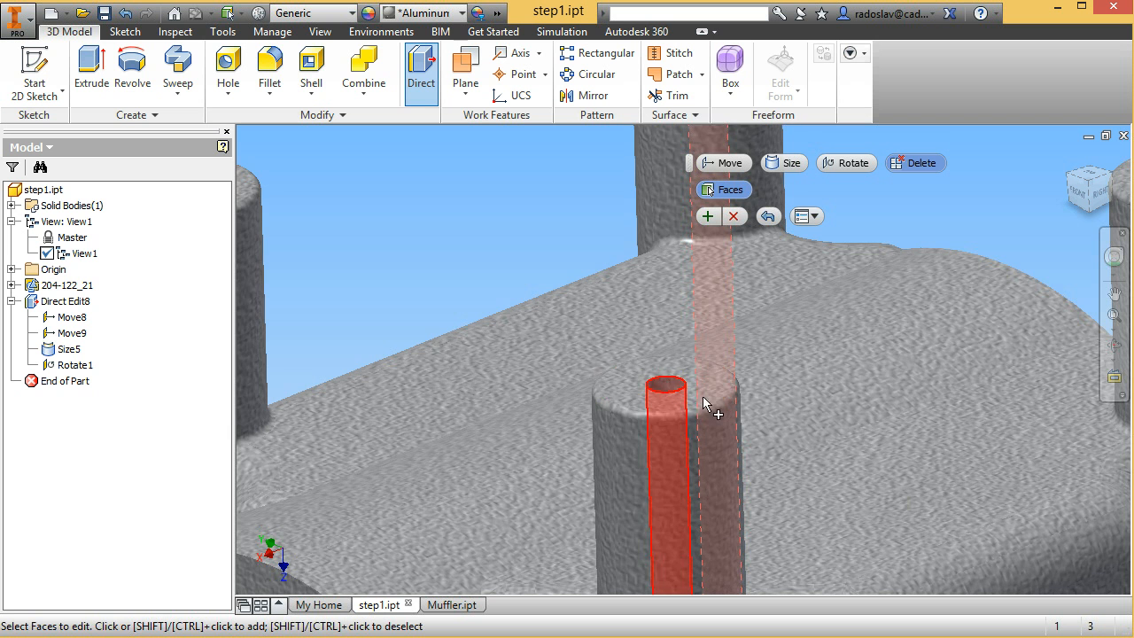
scroll(699, 408, down, 5)
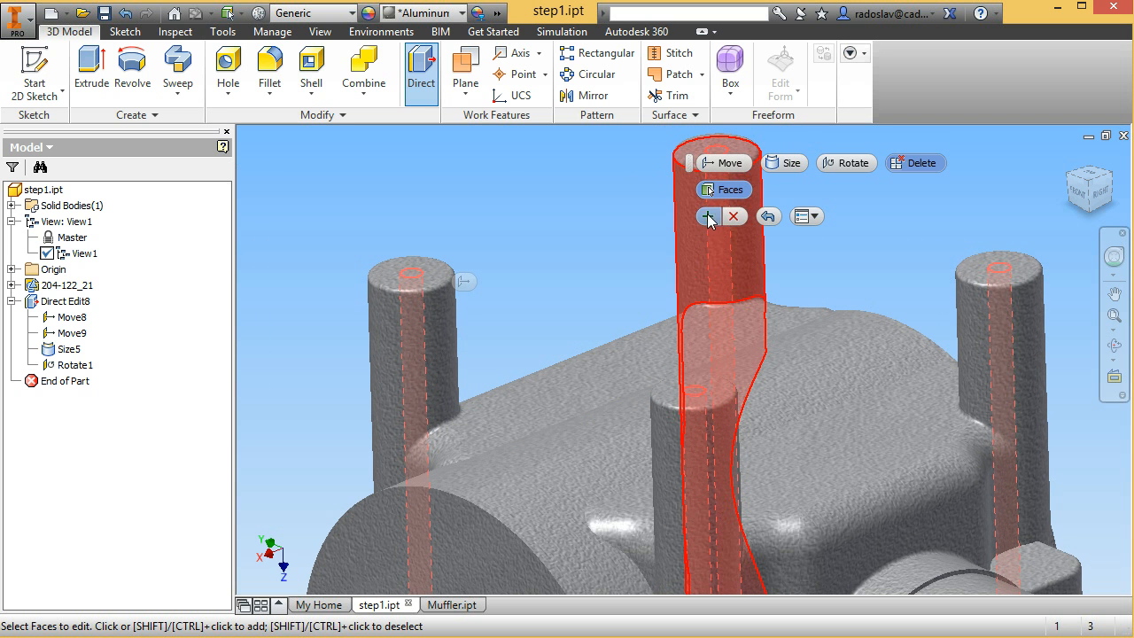
click(707, 217)
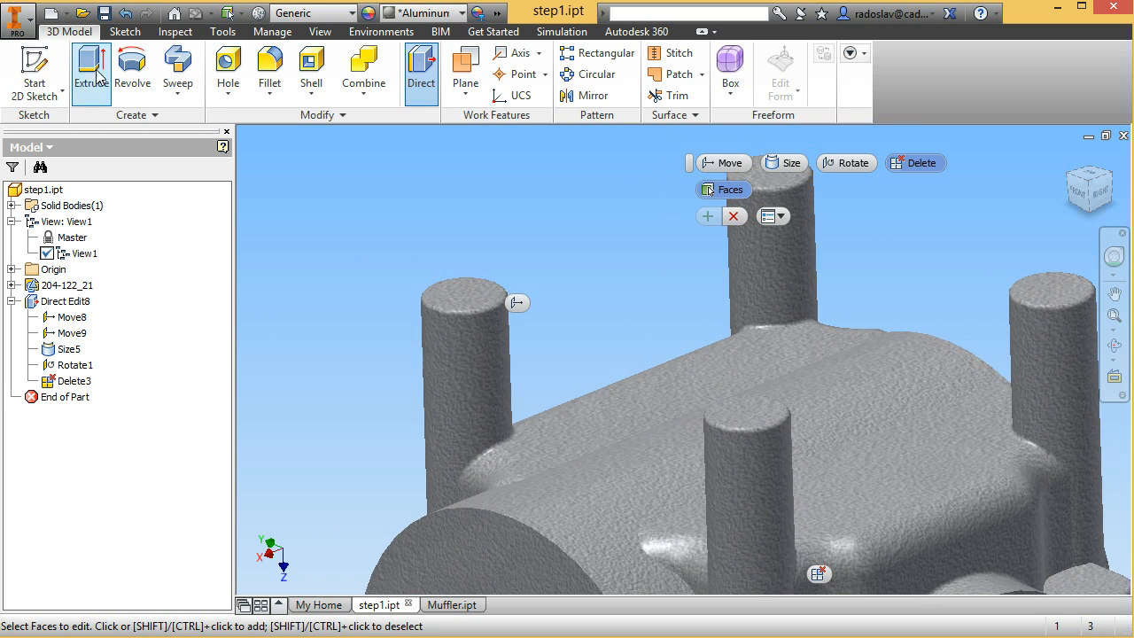
Open the part file Muffler.ipt from the Project Data folder.
click(81, 14)
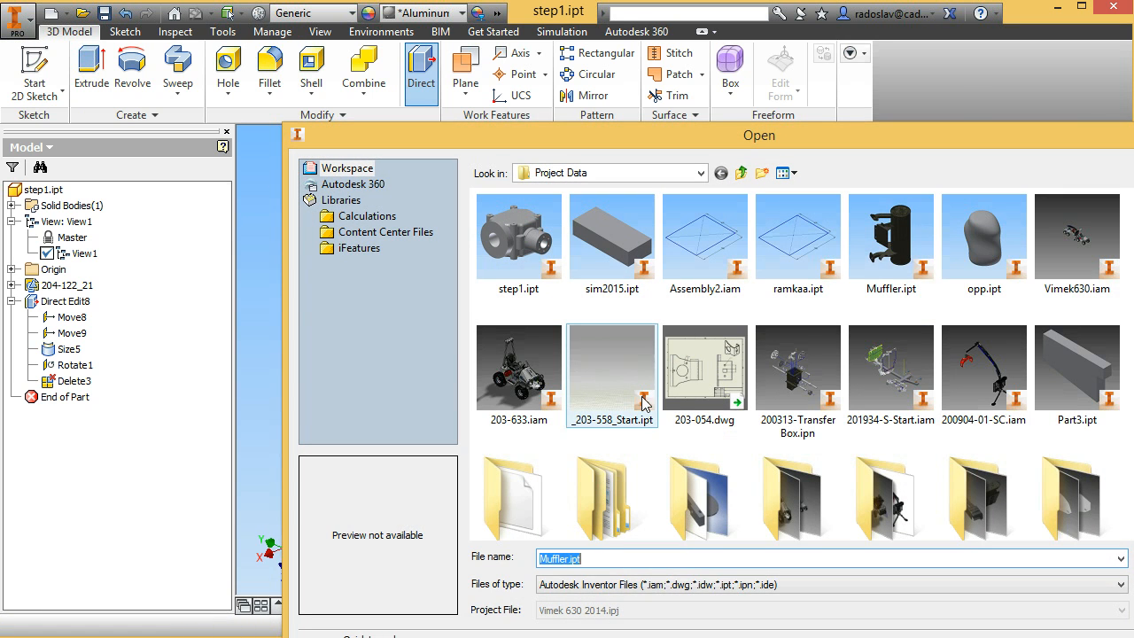
click(887, 239)
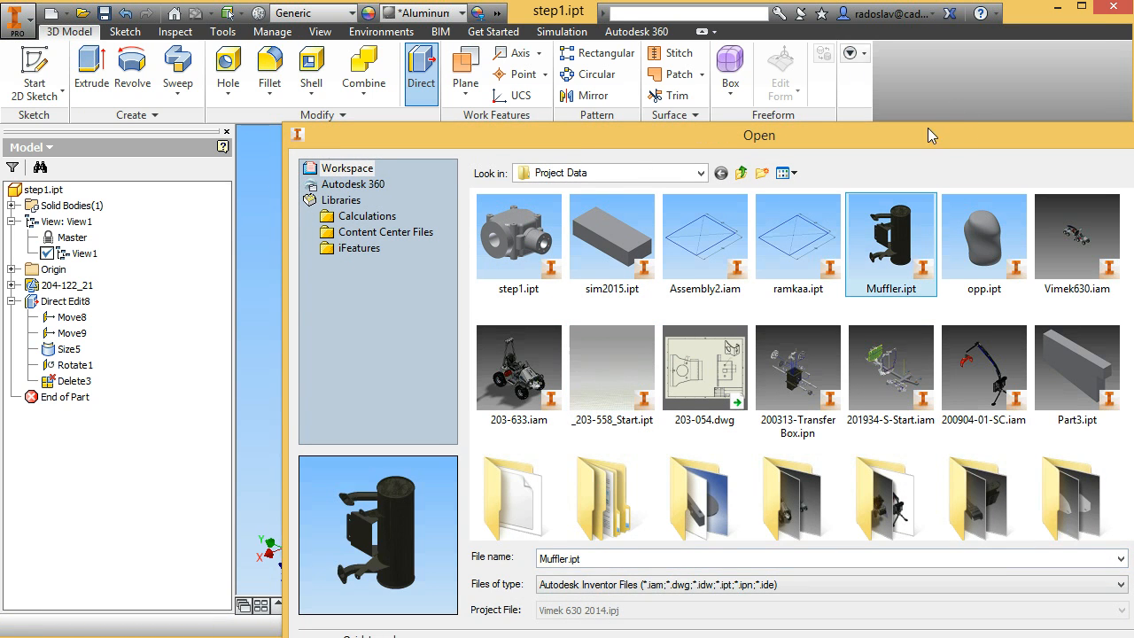
drag(947, 134, 754, 0)
click(914, 525)
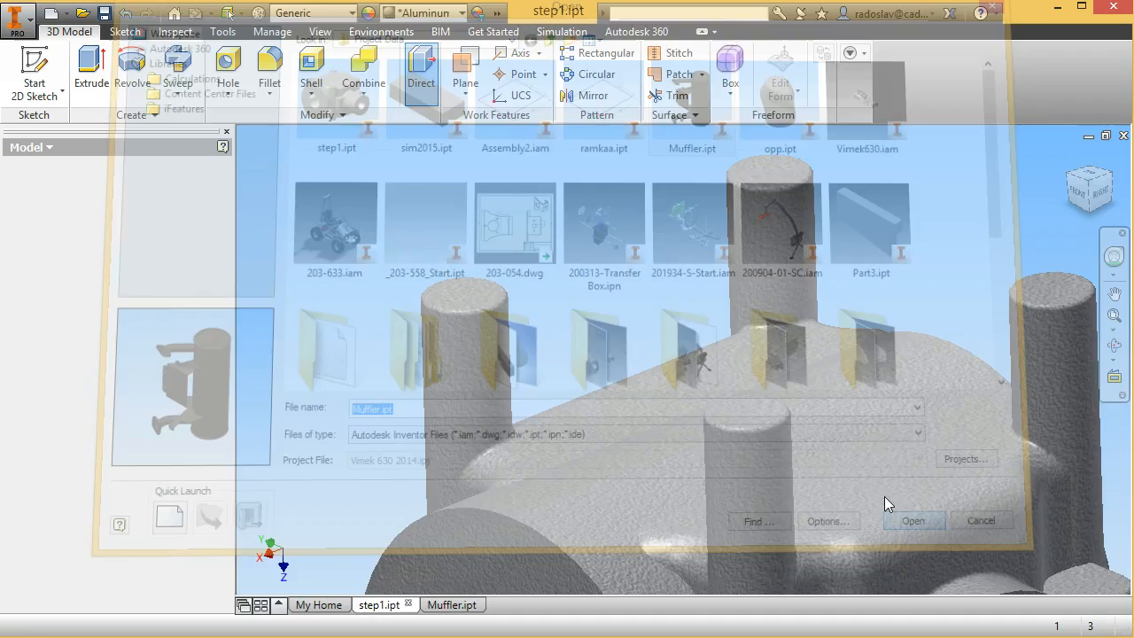
Examine the muffler from several sides and orient it to the top view with its pipe flanges edge-on.
scroll(744, 299, down, 3)
middle_drag(744, 298, 696, 375)
click(1116, 344)
drag(783, 342, 815, 337)
right_click(859, 326)
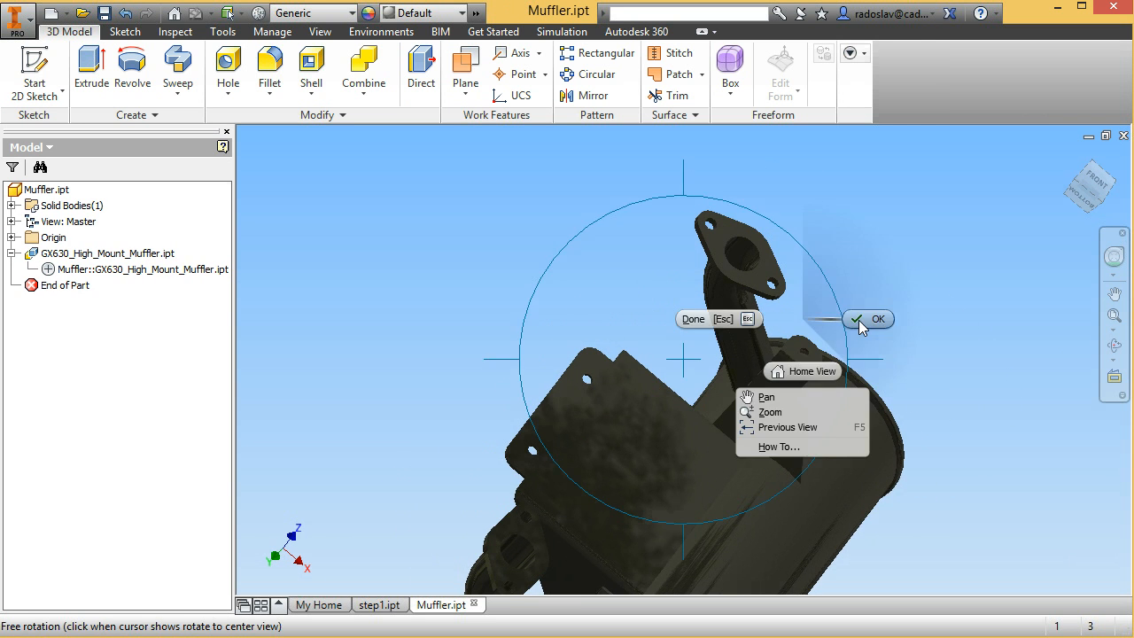
click(871, 319)
click(1085, 202)
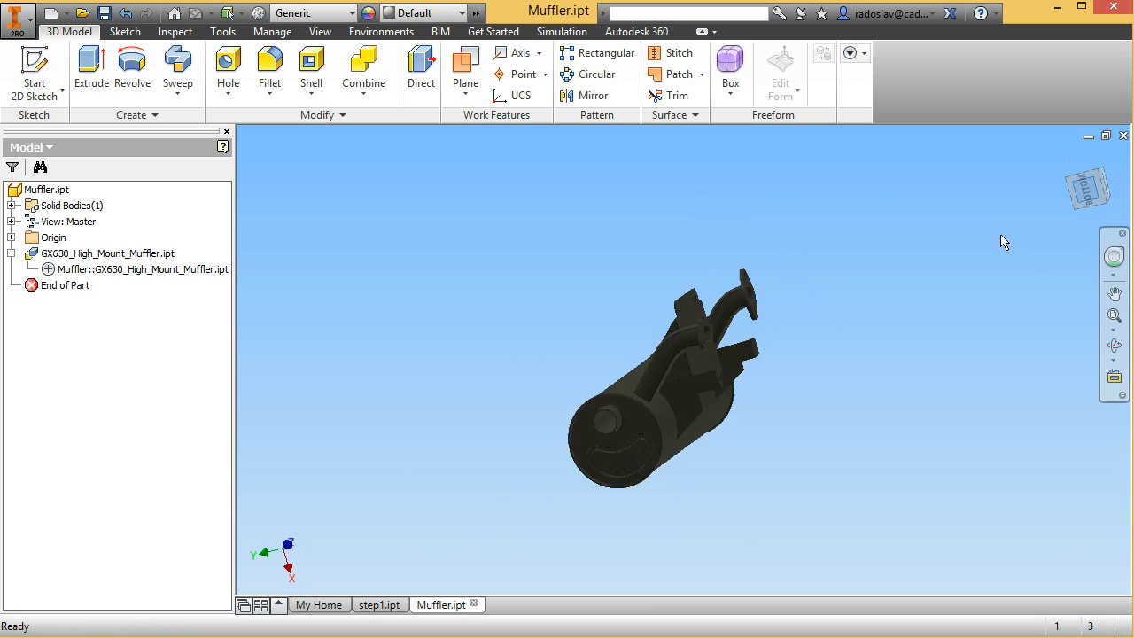
scroll(753, 312, down, 5)
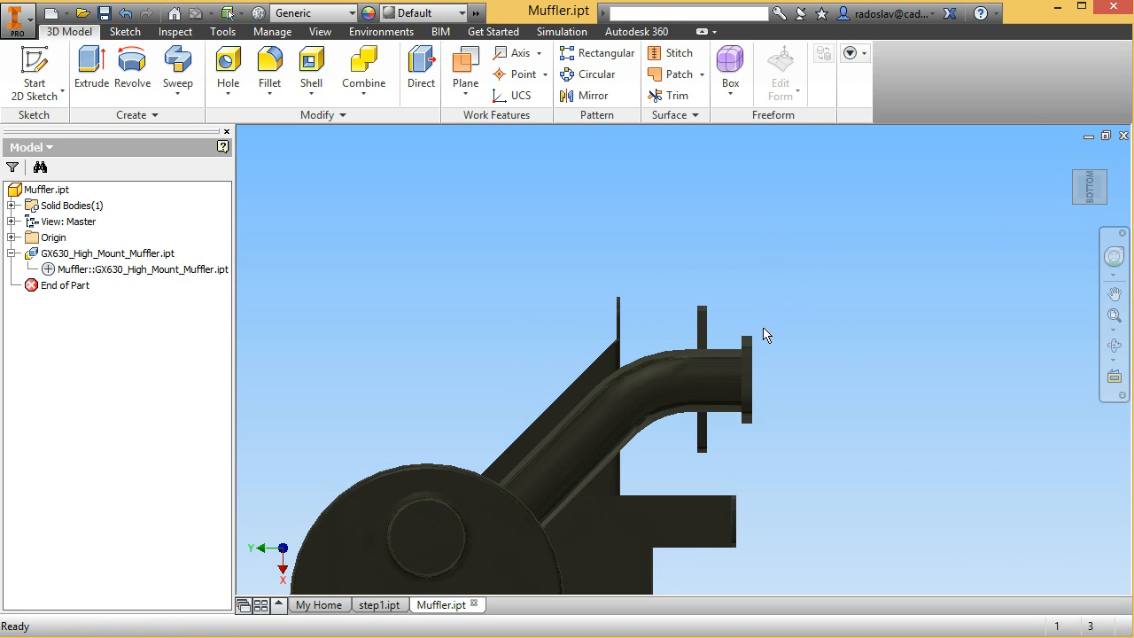
click(1114, 347)
drag(885, 405, 306, 417)
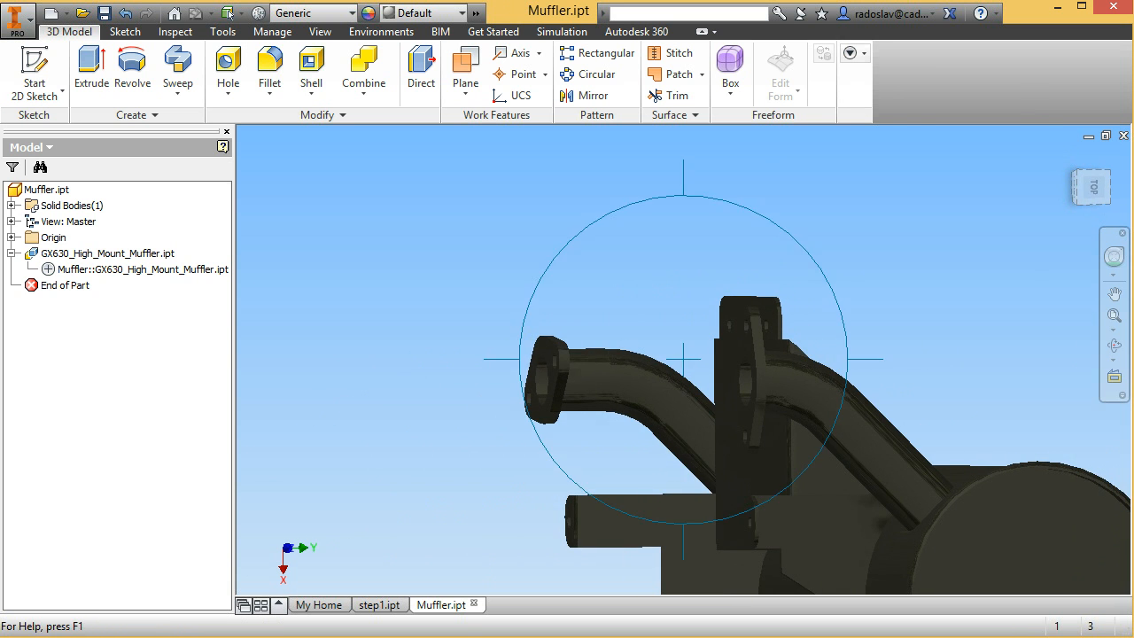
click(1092, 189)
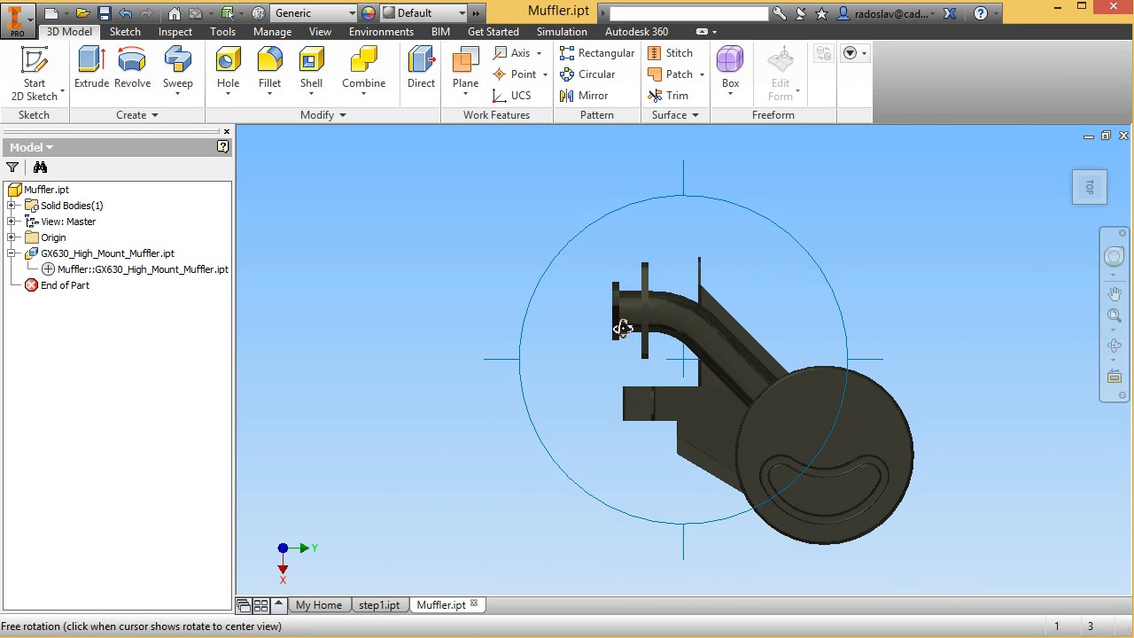
right_click(635, 330)
click(683, 325)
scroll(639, 282, down, 4)
Move all faces of the larger pipe flange 38.5 mm outward along the pipe axis with Direct Edit and apply the change.
click(422, 76)
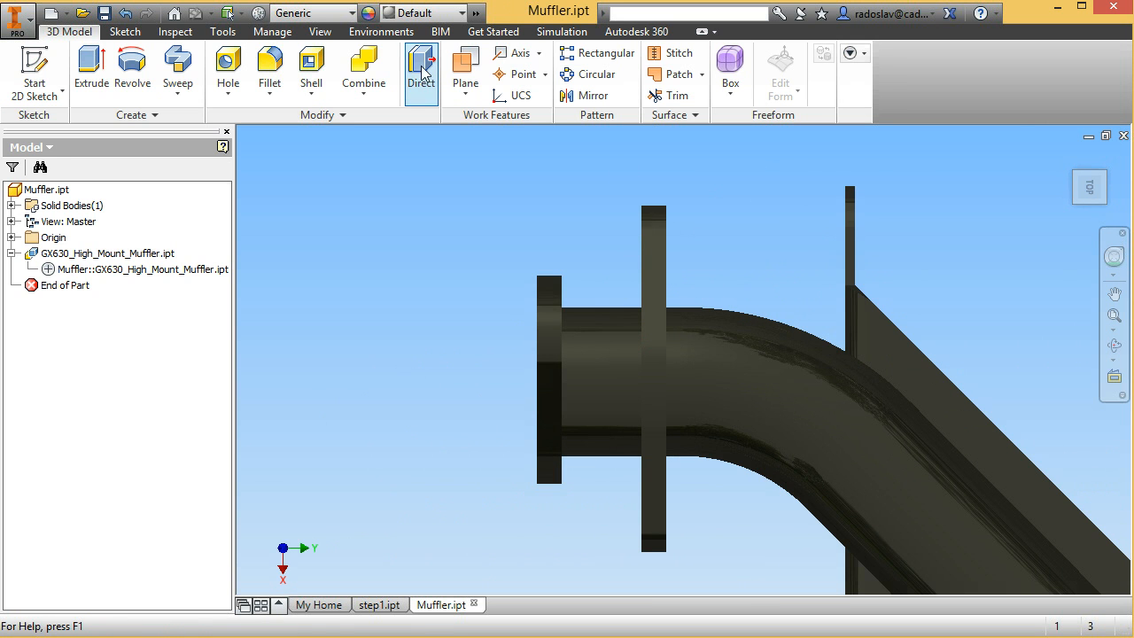
drag(612, 193, 696, 576)
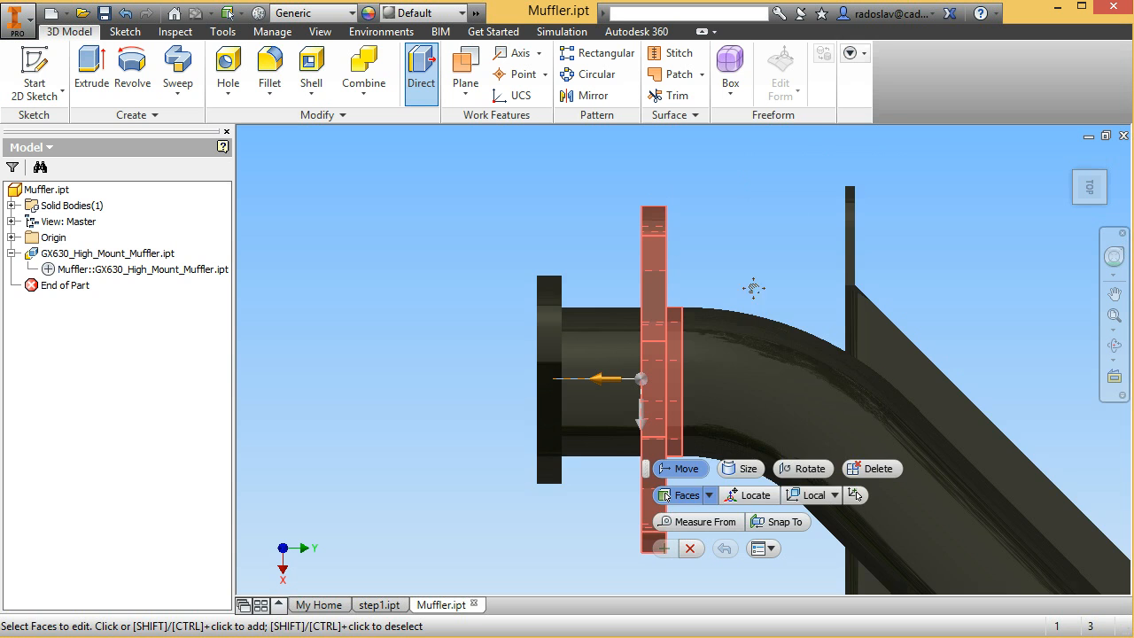
middle_drag(747, 300, 792, 233)
scroll(792, 233, up, 3)
drag(689, 278, 574, 295)
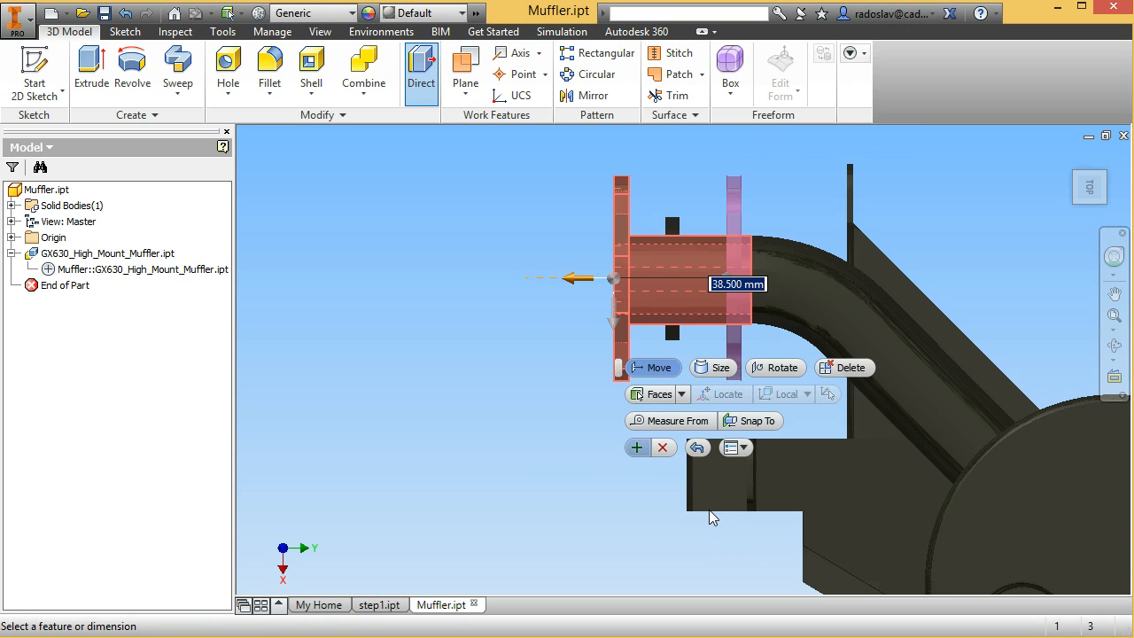
click(639, 452)
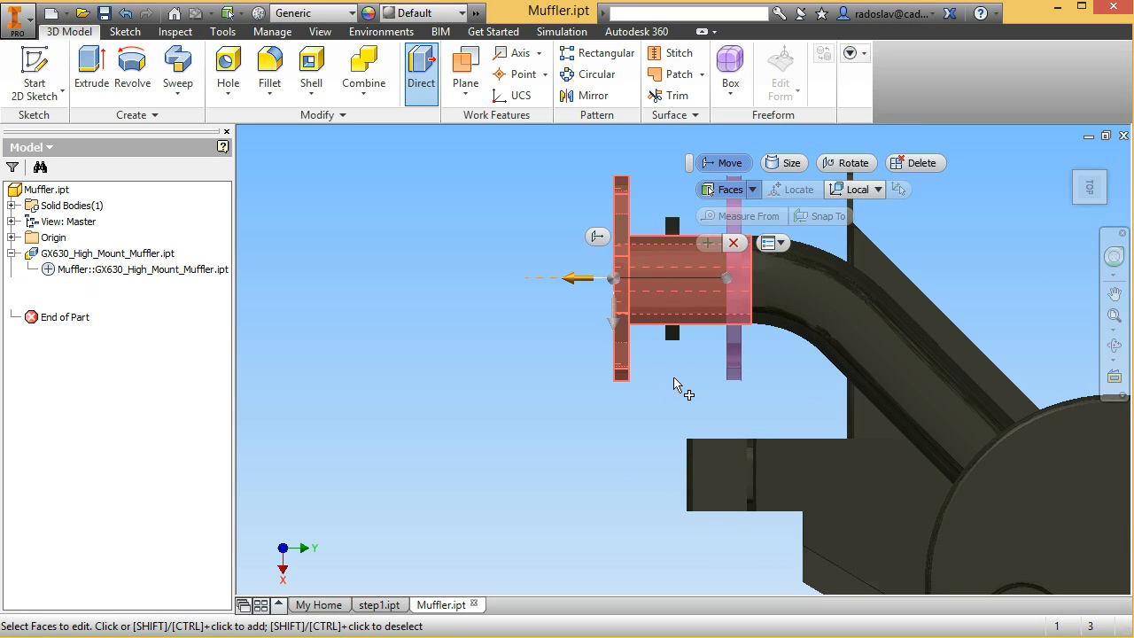
Select all faces of the moved pipe flange for a Direct Edit rotation and view the flange face-on.
middle_drag(679, 374, 630, 410)
scroll(630, 410, up, 3)
middle_drag(839, 332, 896, 307)
scroll(825, 320, down, 3)
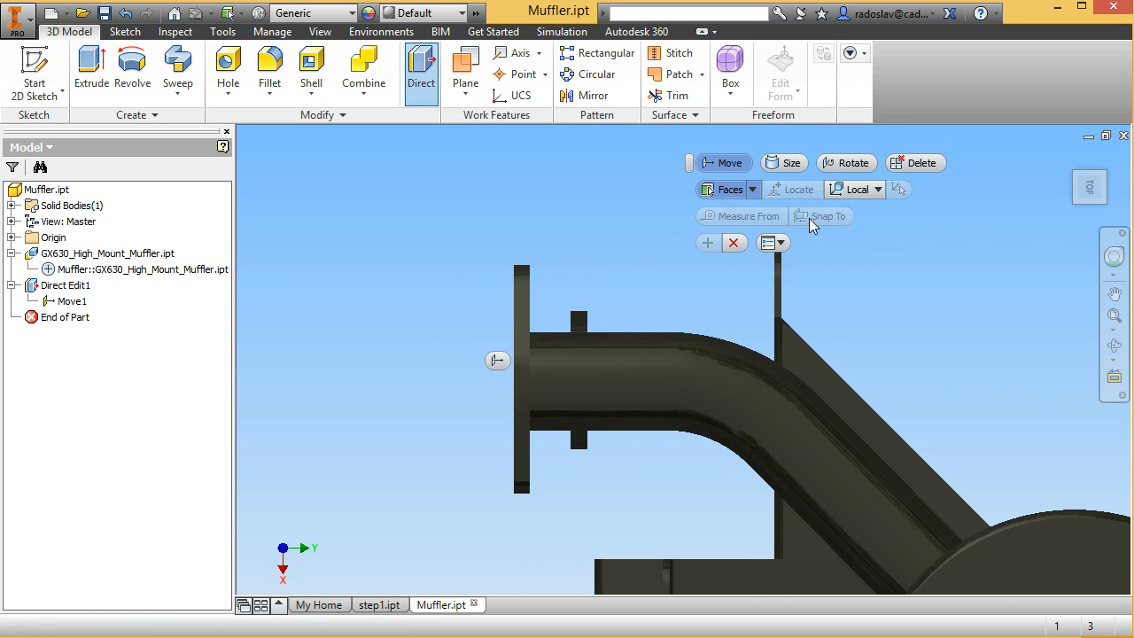
click(852, 164)
drag(470, 237, 576, 547)
click(1114, 346)
drag(635, 377, 689, 388)
scroll(581, 357, up, 2)
scroll(696, 359, down, 4)
right_click(774, 417)
click(825, 409)
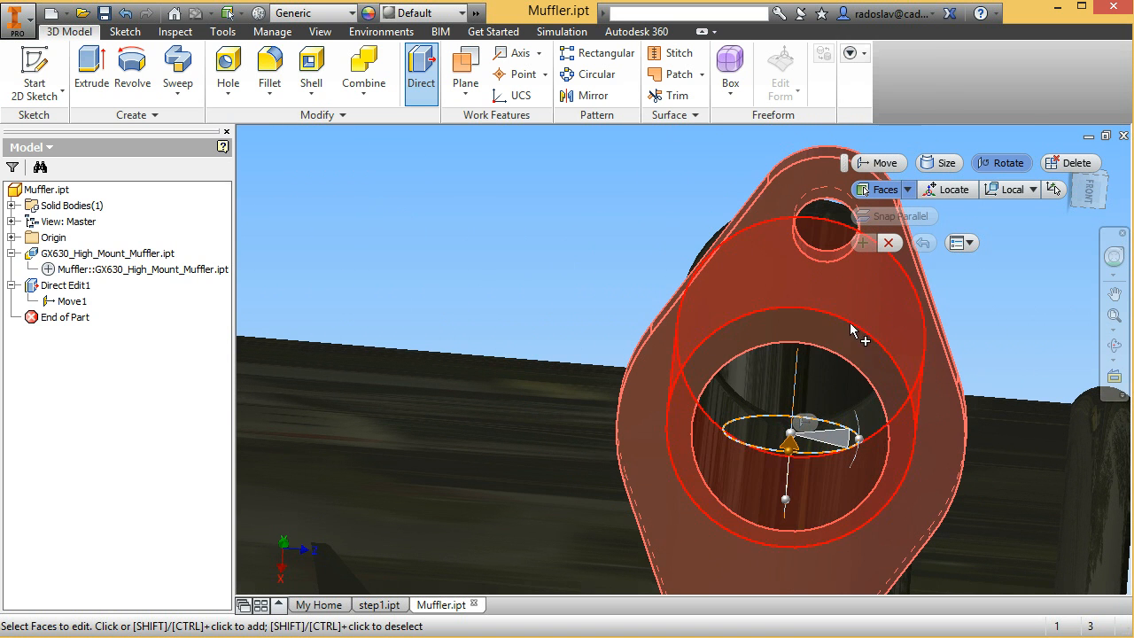
Rotate the selected pipe flange by 105 degrees about the pipe axis and apply the change.
scroll(800, 463, down, 3)
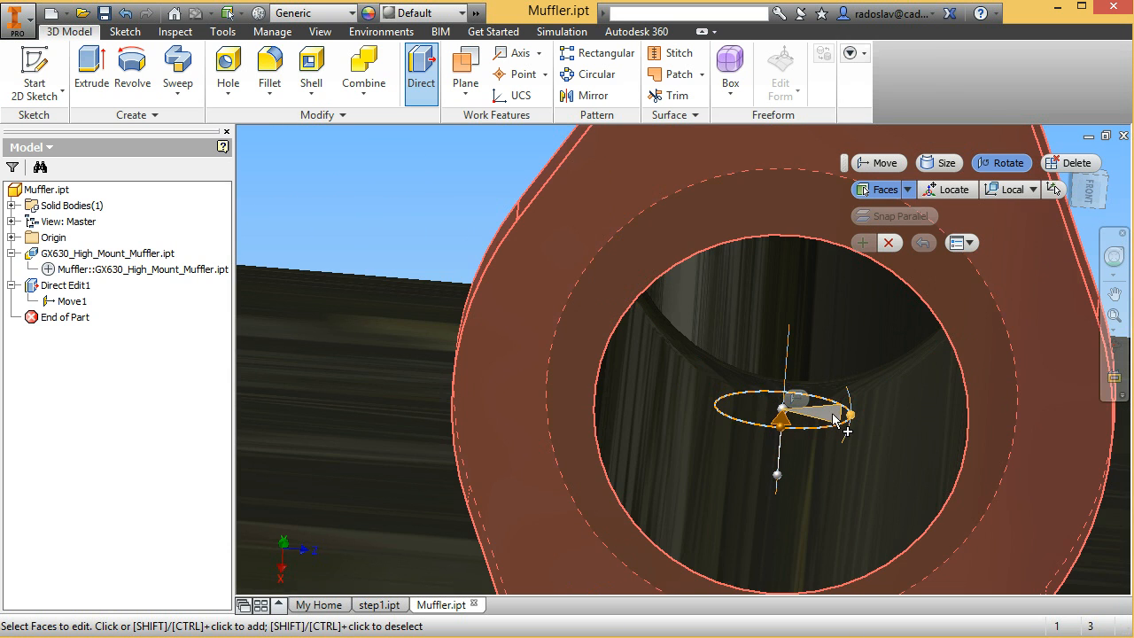
drag(850, 417, 767, 350)
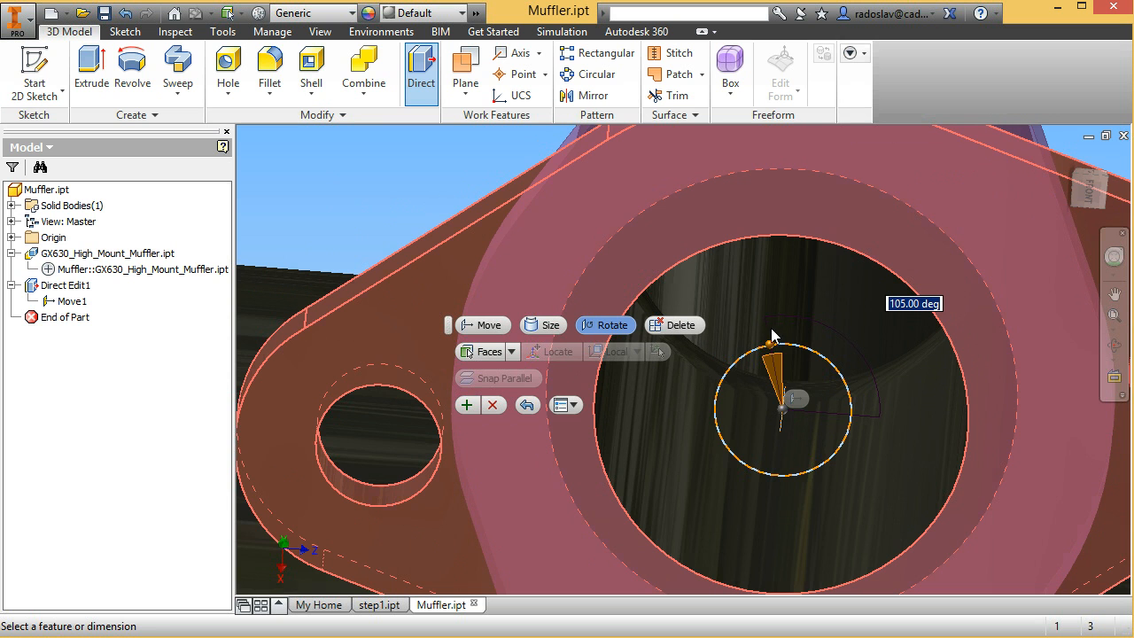
middle_drag(847, 348, 854, 352)
scroll(854, 351, up, 3)
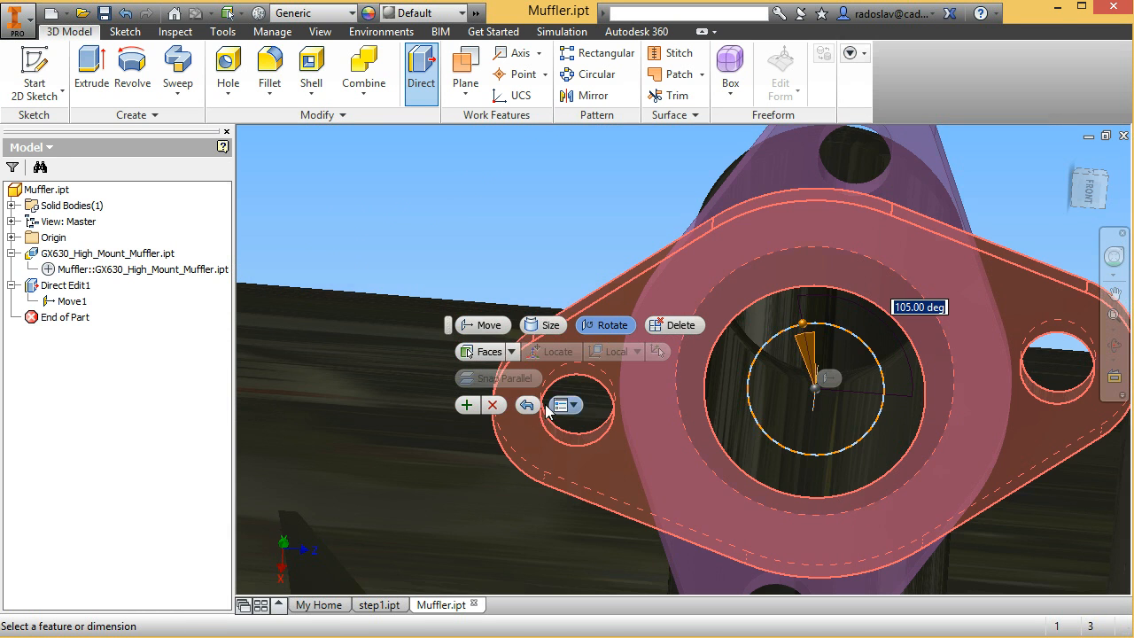
click(472, 405)
Examine the rotated flange and the adjacent two-hole mounting bracket on the muffler.
scroll(620, 270, up, 3)
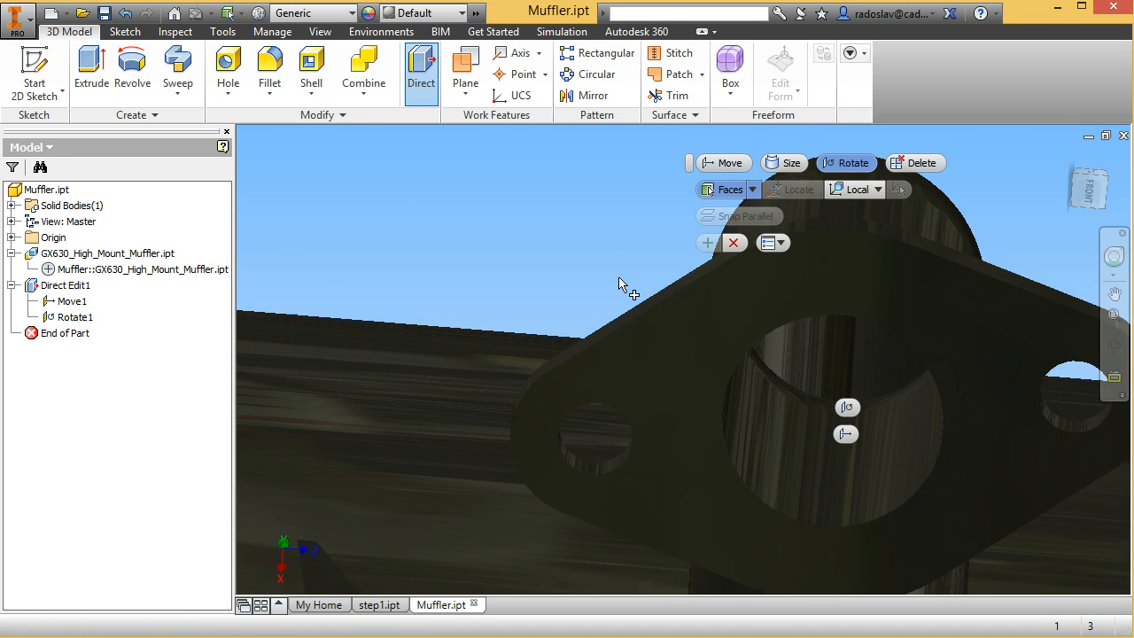
middle_drag(640, 296, 739, 335)
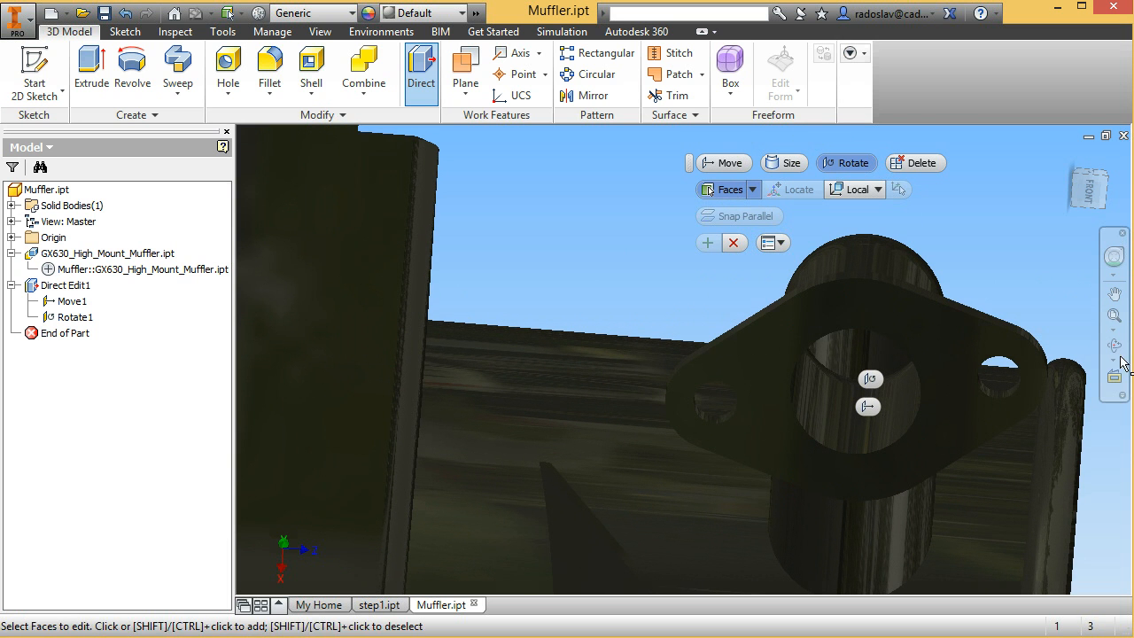
drag(771, 360, 696, 335)
middle_drag(705, 337, 749, 342)
scroll(750, 342, up, 2)
drag(706, 336, 714, 310)
right_click(744, 321)
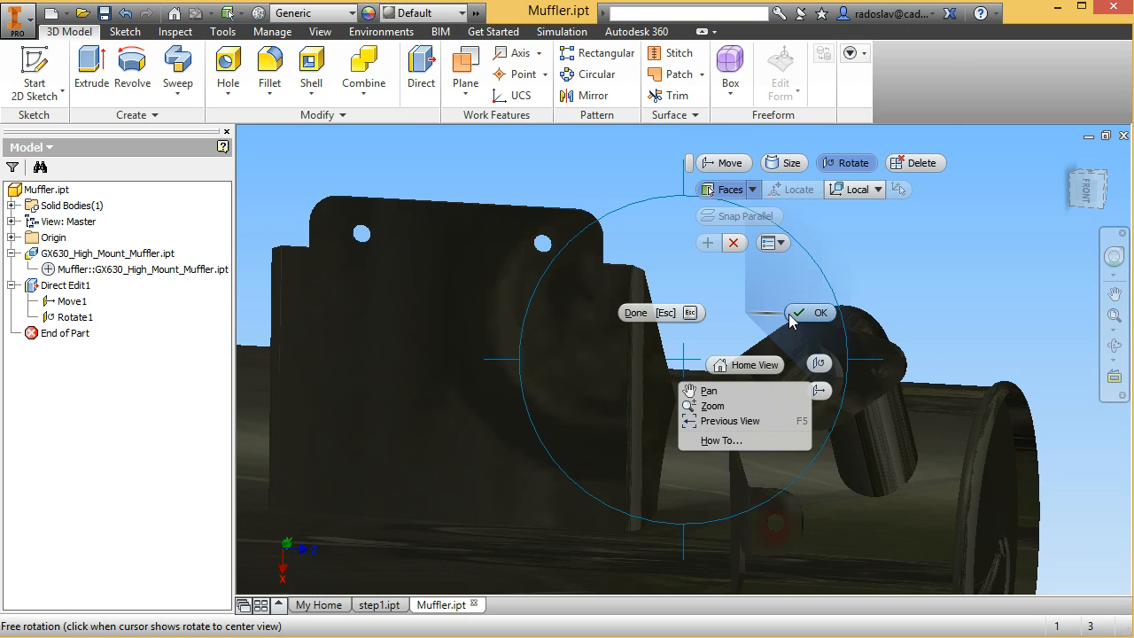